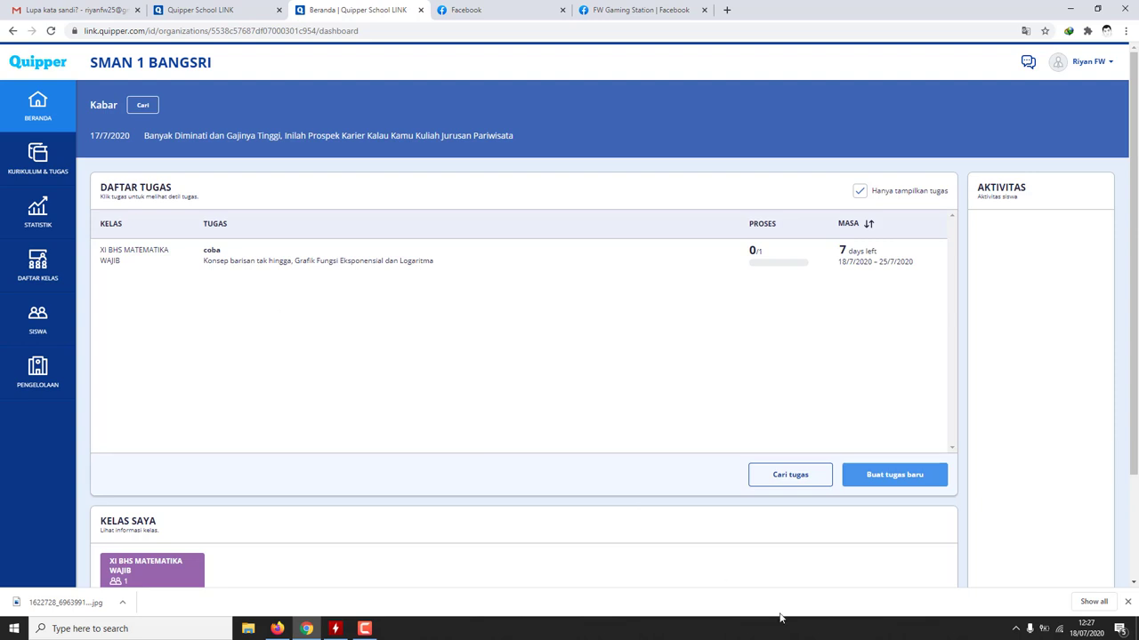
pyautogui.click(364, 629)
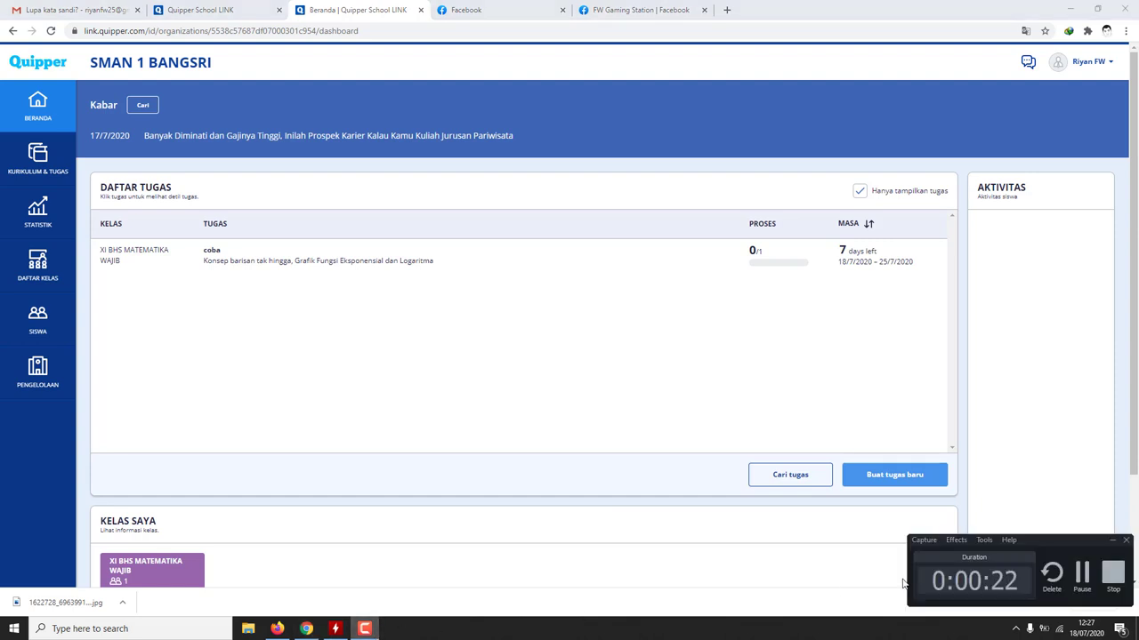
pyautogui.click(1070, 576)
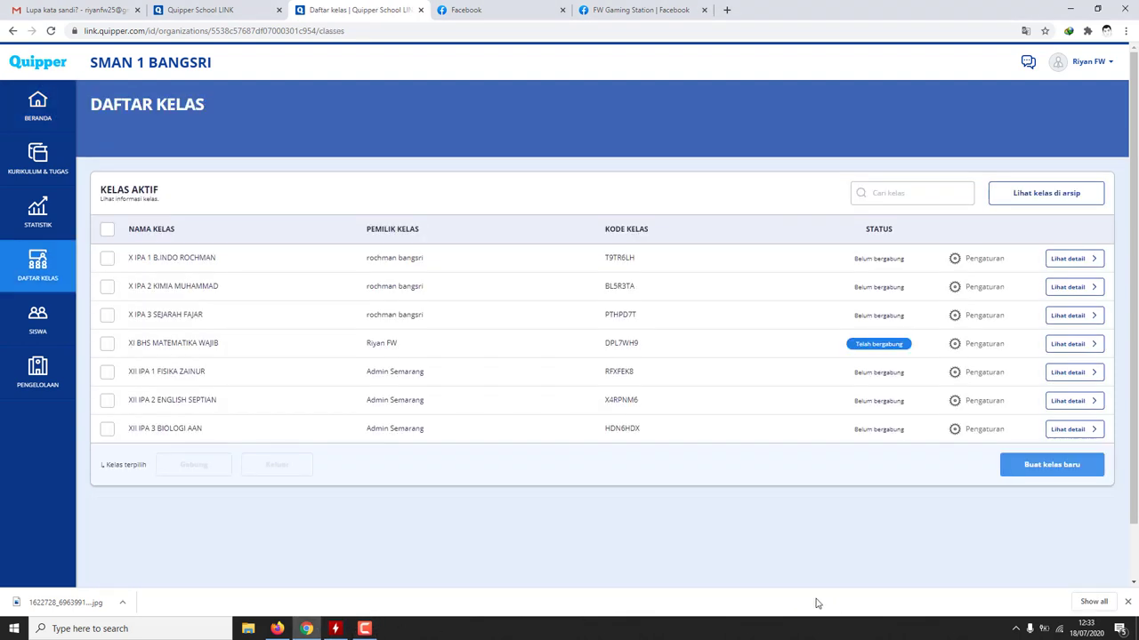
pyautogui.click(13, 122)
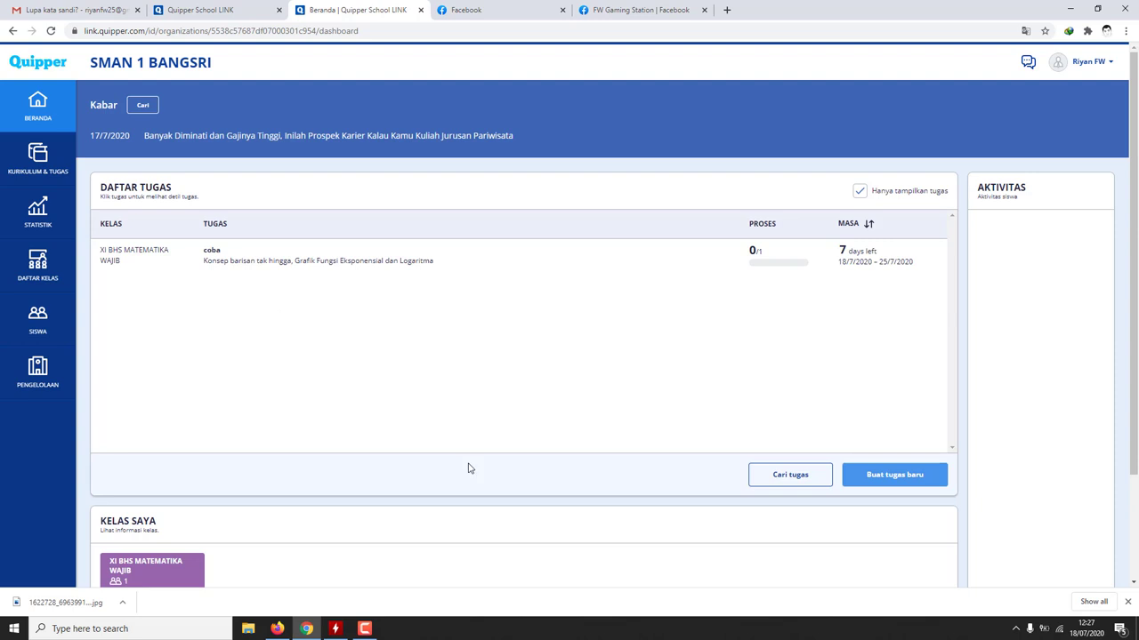
pyautogui.click(385, 632)
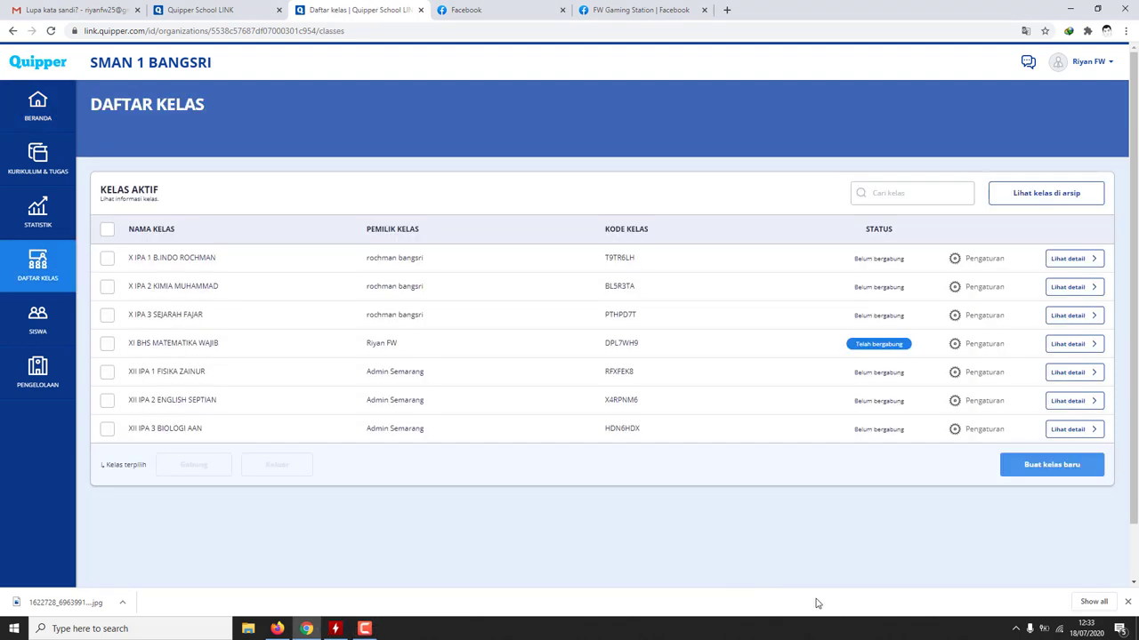
pyautogui.click(15, 120)
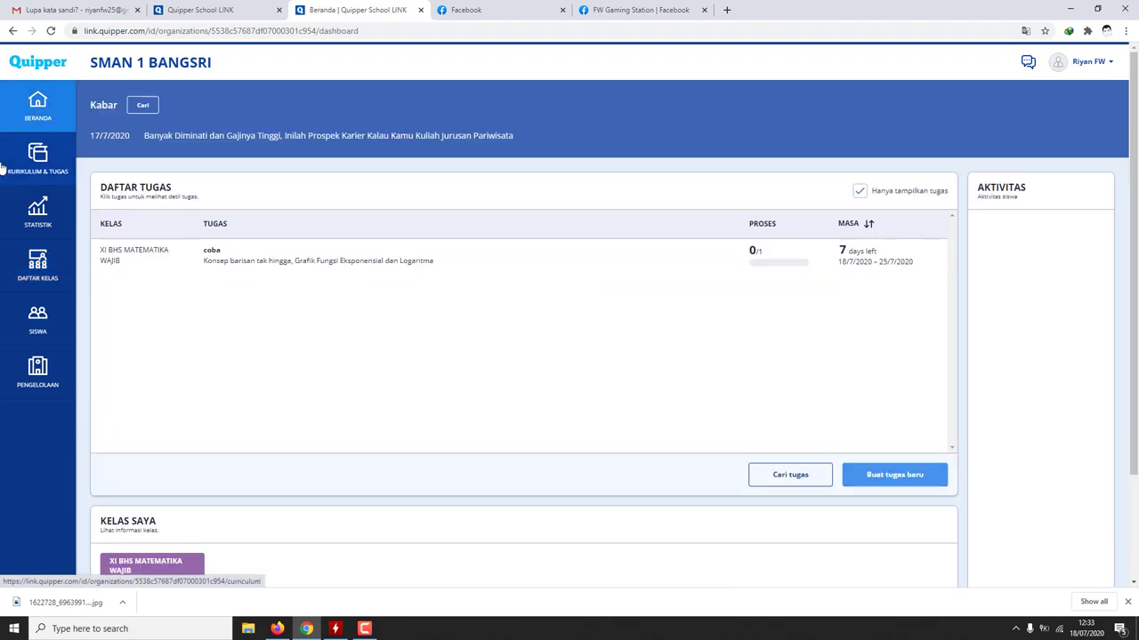
# - Start a new class from the class list, with grade Kls 10 and the name X IPA 1 MATEMATIKA WAJIB
pyautogui.click(36, 267)
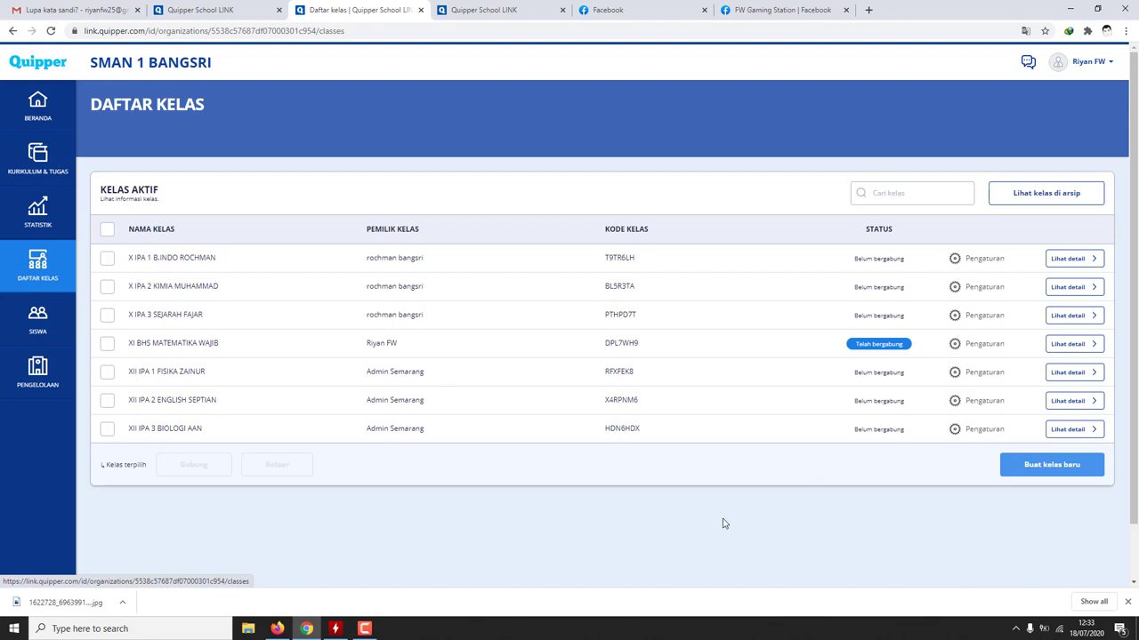
pyautogui.click(1062, 468)
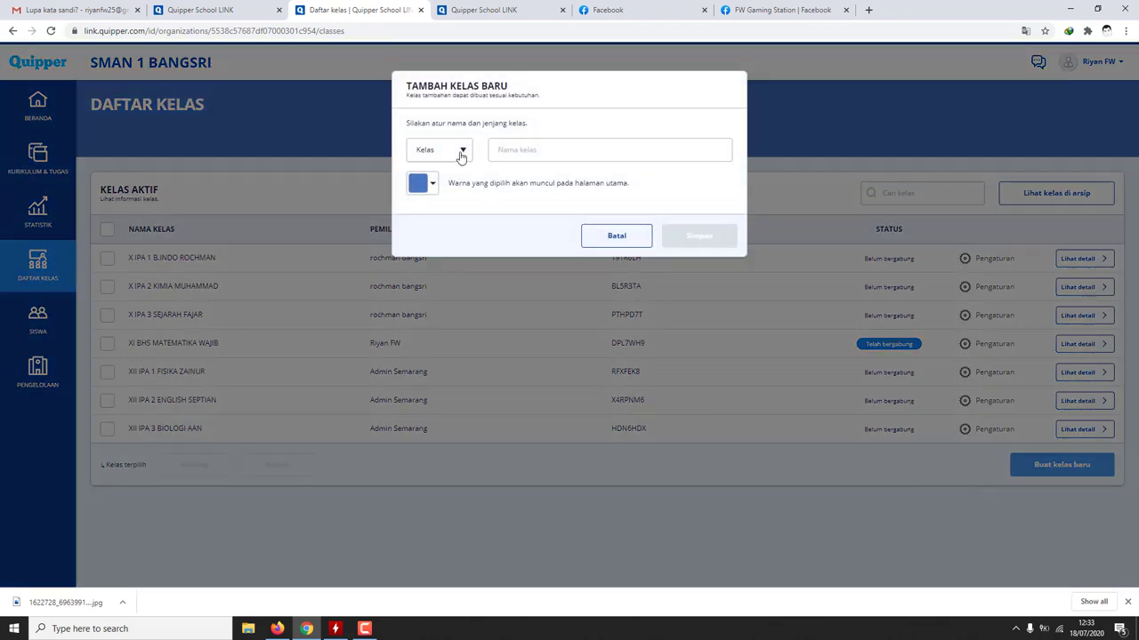
pyautogui.click(460, 156)
pyautogui.moveTo(464, 188); pyautogui.dragTo(462, 210)
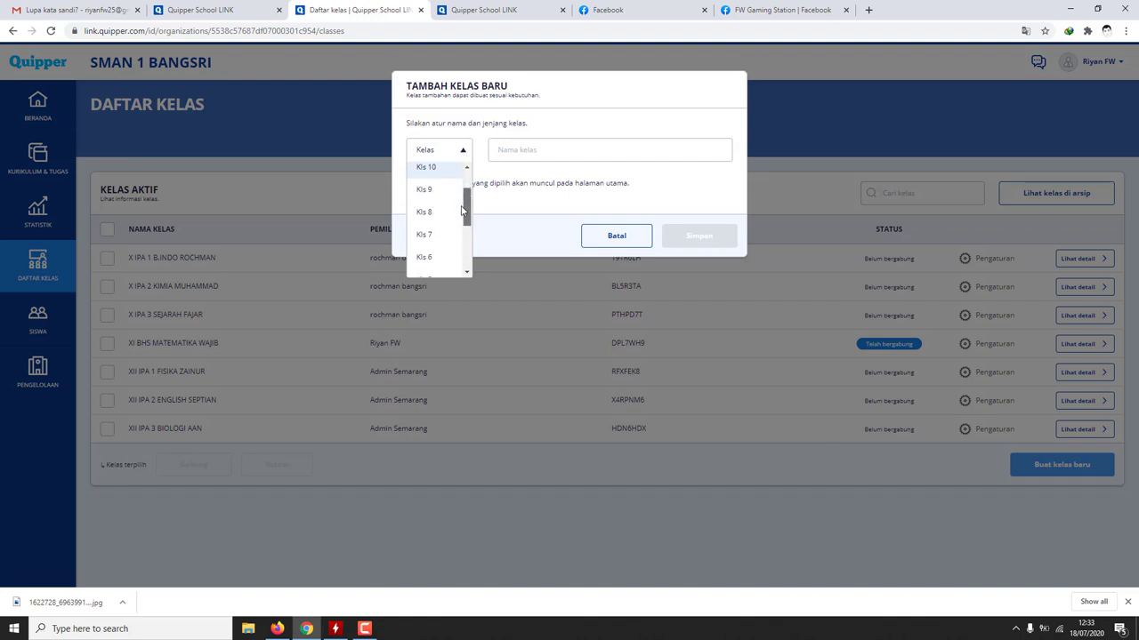
pyautogui.scroll(2, 449, 206)
pyautogui.click(437, 217)
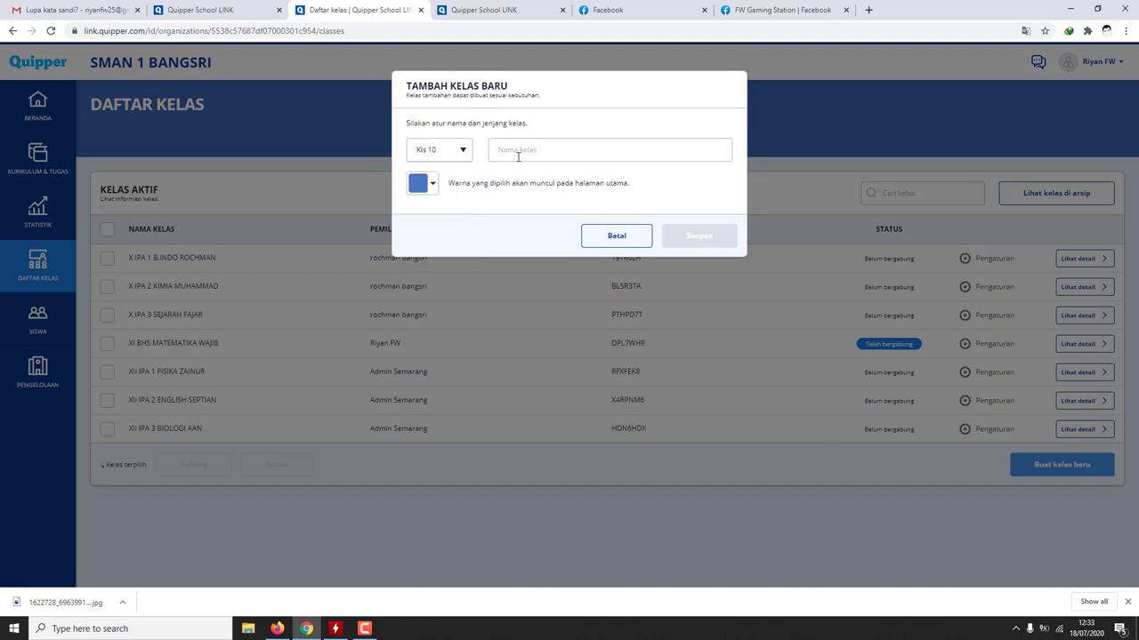
pyautogui.click(517, 154)
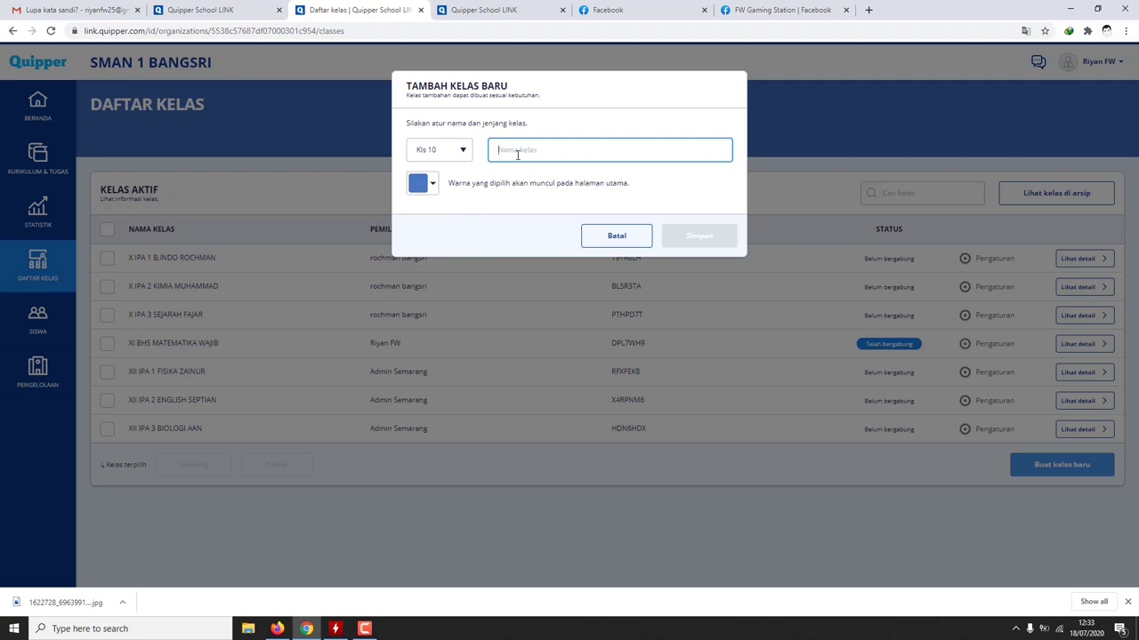
pyautogui.write('X IPA 1 MATEMATIKA WAJIB')
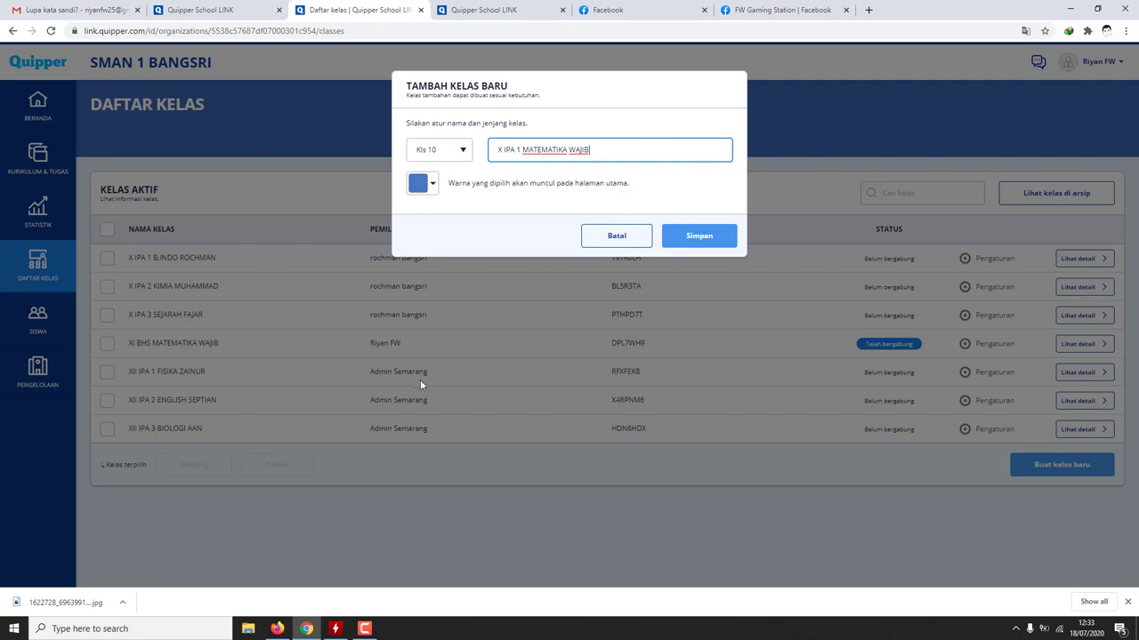
# - Set the new class's colour to orange-red, save the class and close the dialog
pyautogui.click(434, 189)
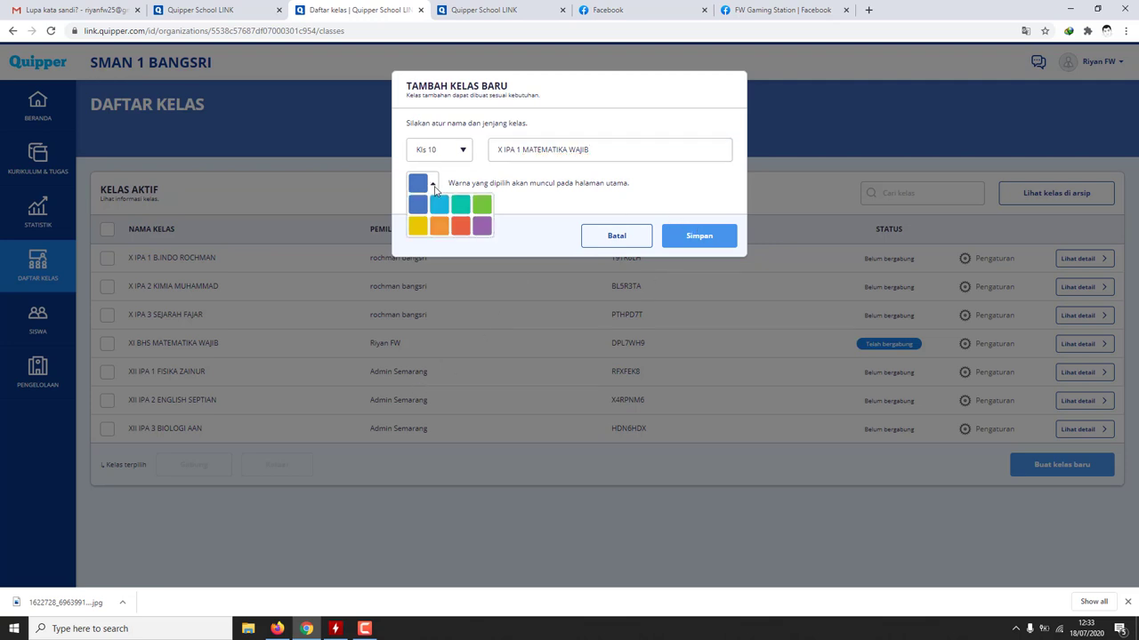
pyautogui.click(462, 230)
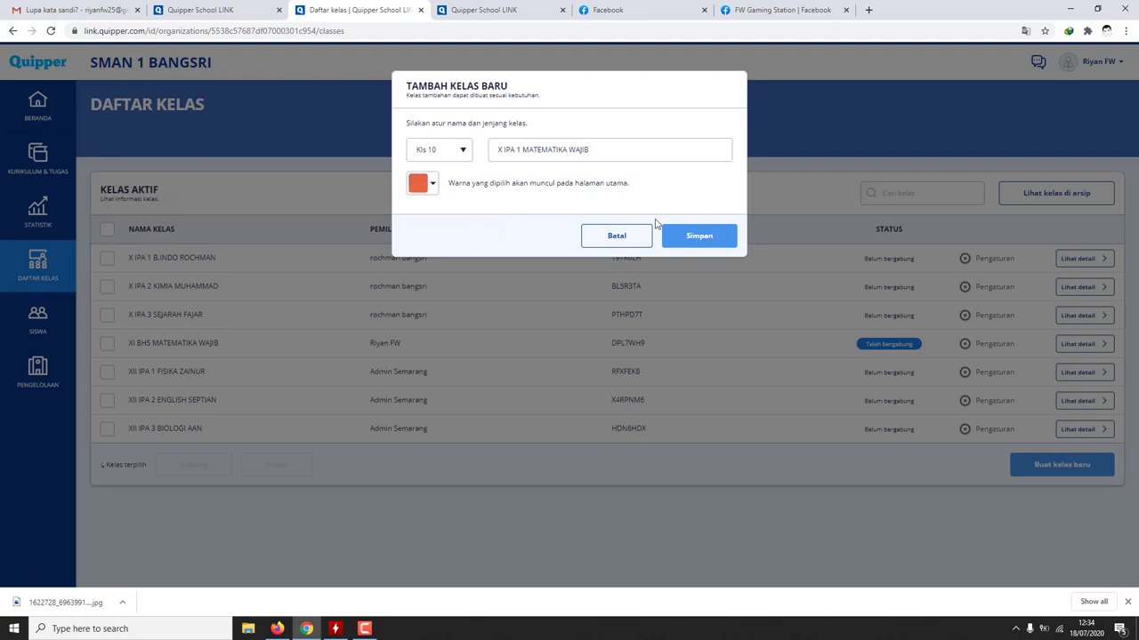
pyautogui.click(717, 237)
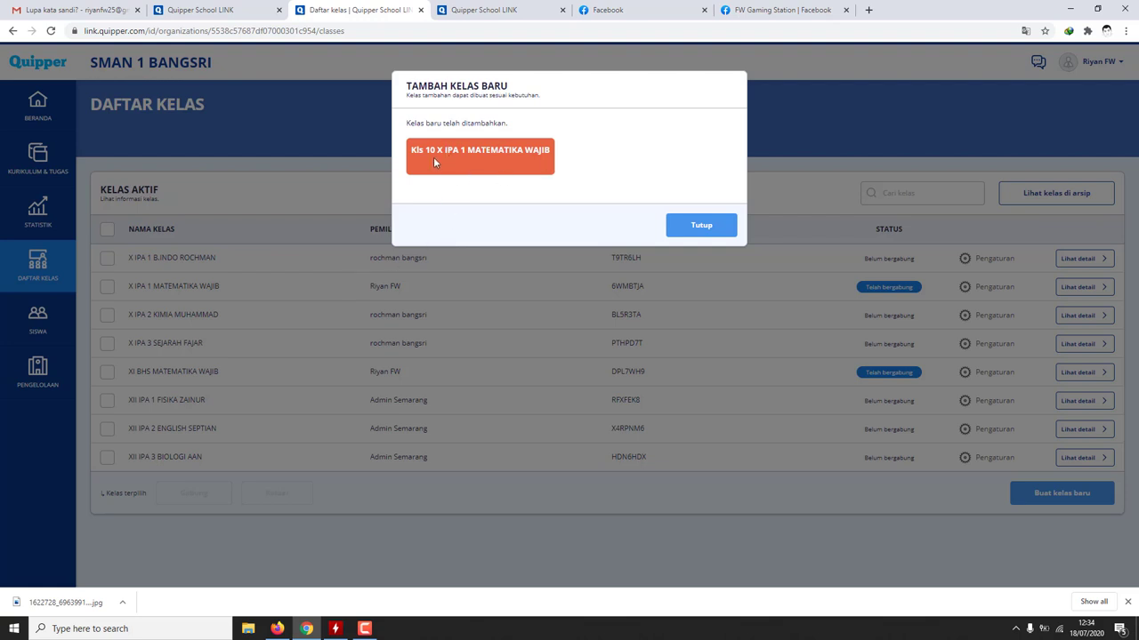
pyautogui.click(694, 233)
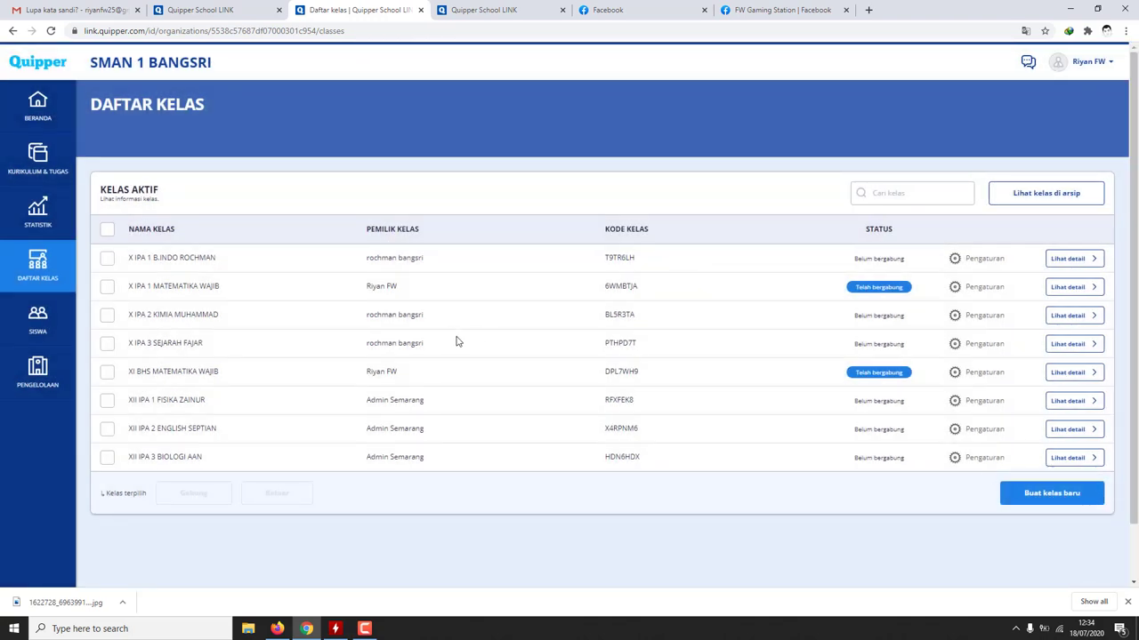
# - Select the X IPA 1 MATEMATIKA WAJIB class in the list and look at its class code
pyautogui.click(107, 287)
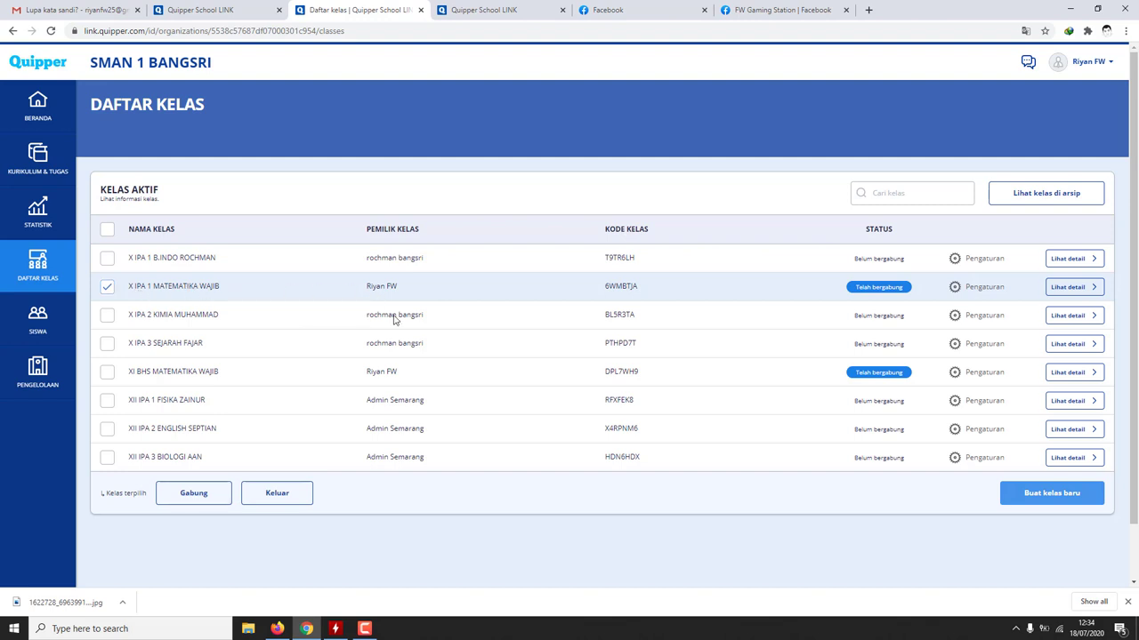
pyautogui.doubleClick(623, 288)
pyautogui.click(636, 292)
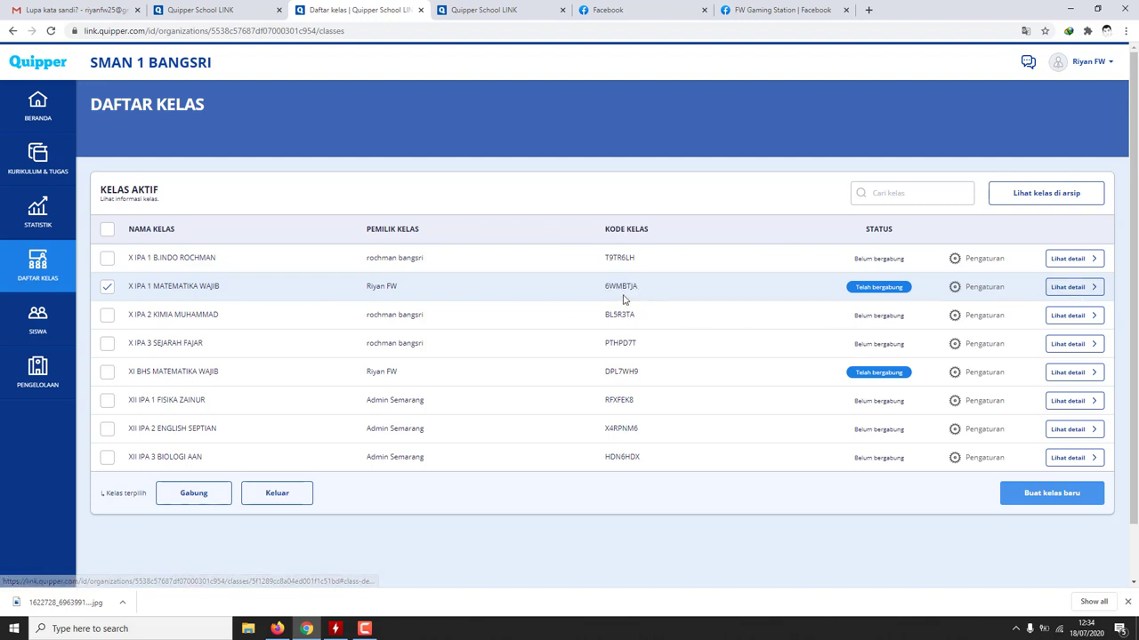
# - Open the curriculum and assignments area, view the assignment settings and return to the curriculum
pyautogui.click(39, 169)
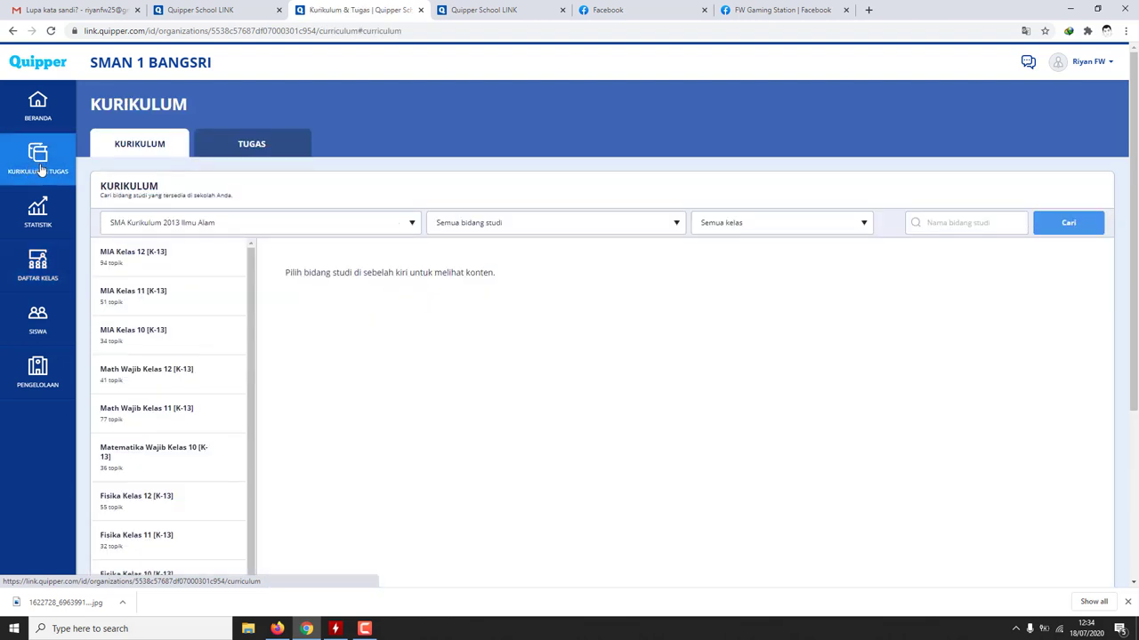
pyautogui.click(245, 145)
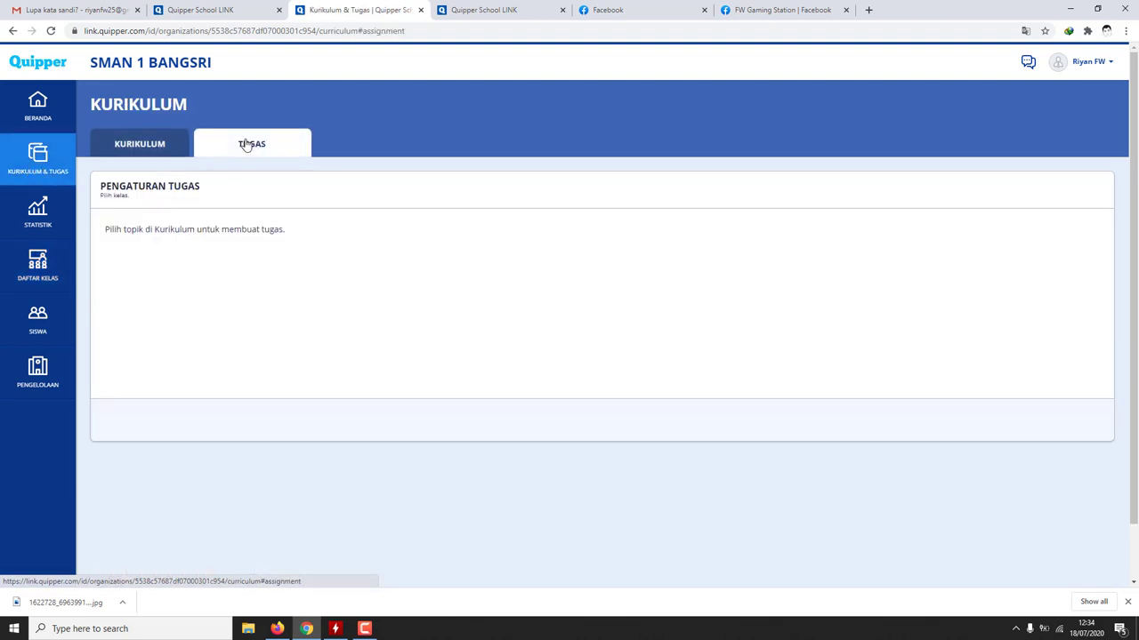
pyautogui.click(150, 151)
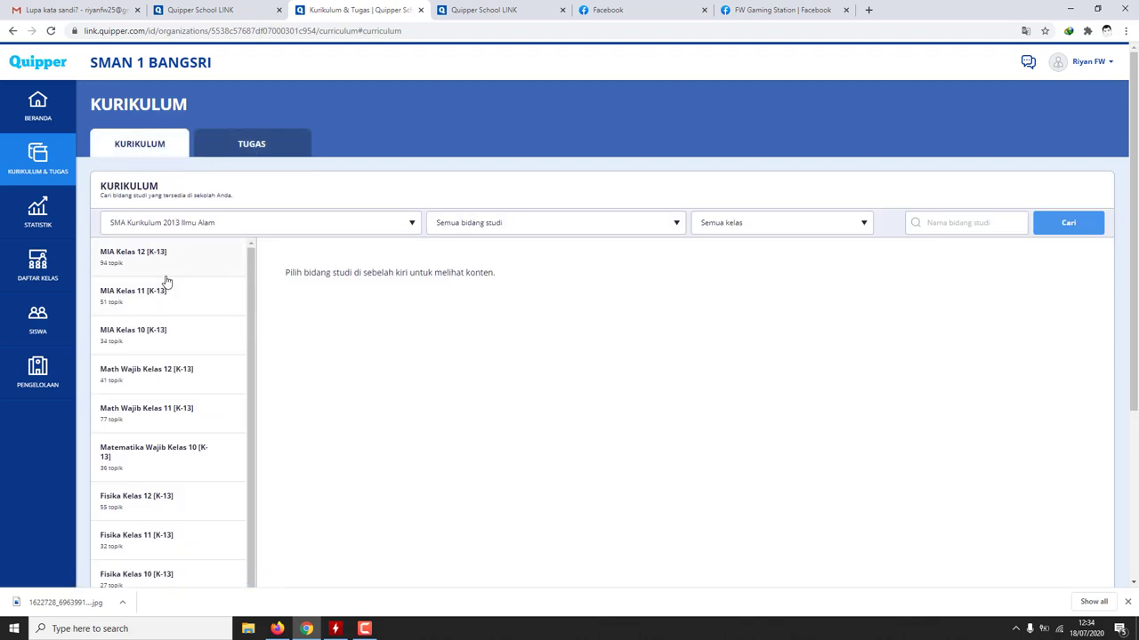
# - Under SMA Kurikulum 2013 Ilmu Alam, open the topic Grafik Fungsi Eksponensial dan Logaritma in MIA Kelas 10 [K-13]
pyautogui.click(235, 223)
pyautogui.click(232, 336)
pyautogui.scroll(-2, 178, 298)
pyautogui.scroll(2, 182, 298)
pyautogui.click(146, 338)
pyautogui.click(160, 390)
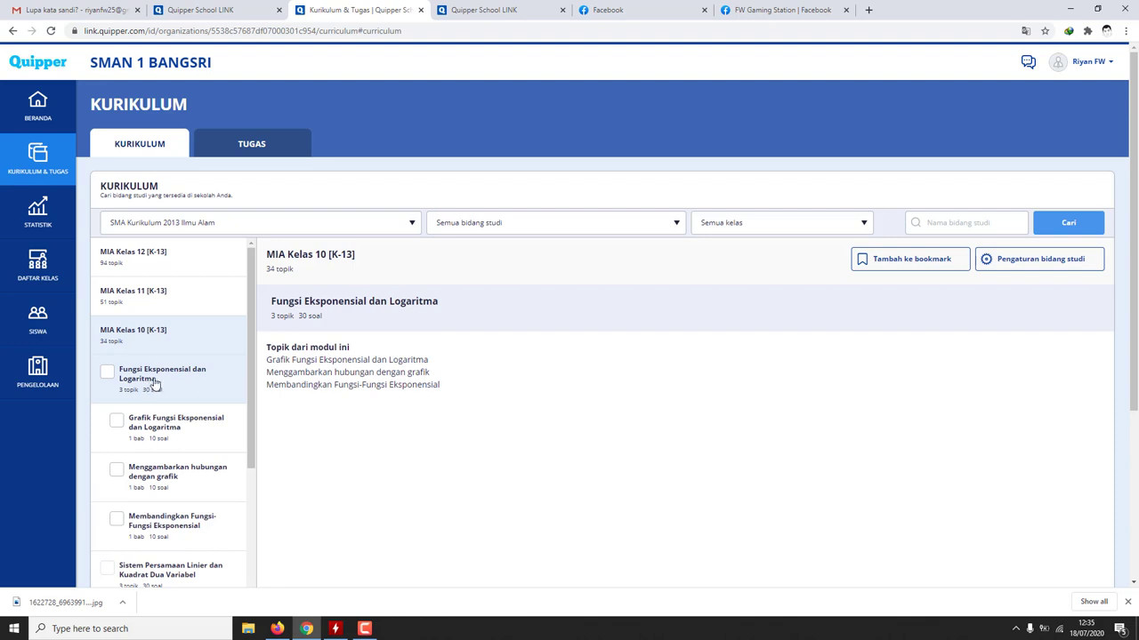
pyautogui.click(172, 437)
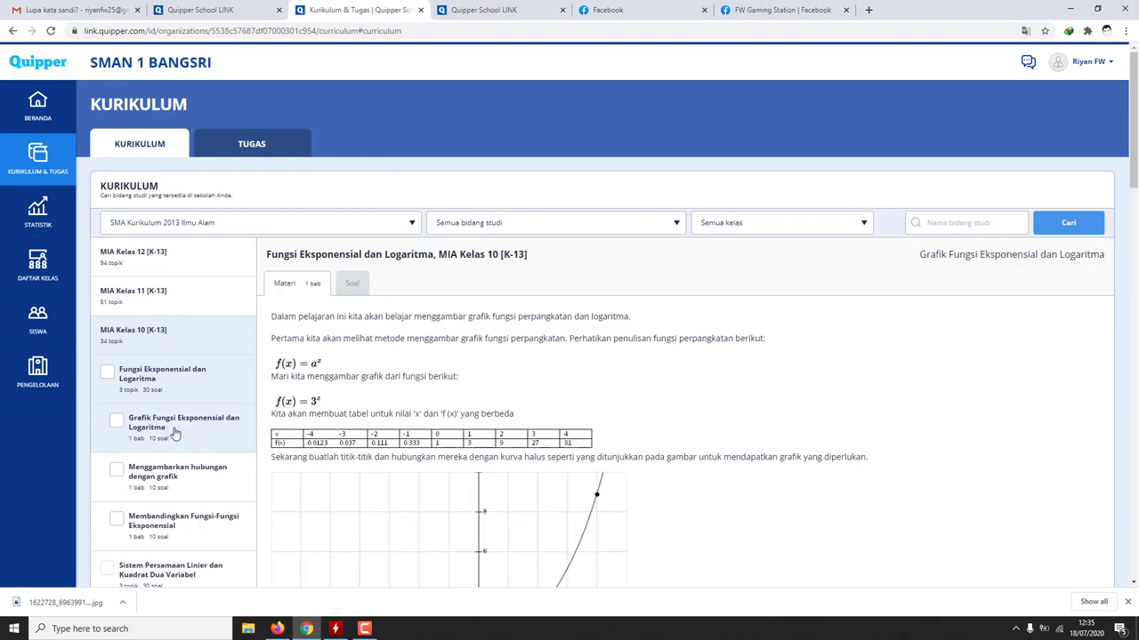
# - Examine the topic's learning material and its questions with their answers, hints and explanations
pyautogui.scroll(-20, 325, 314)
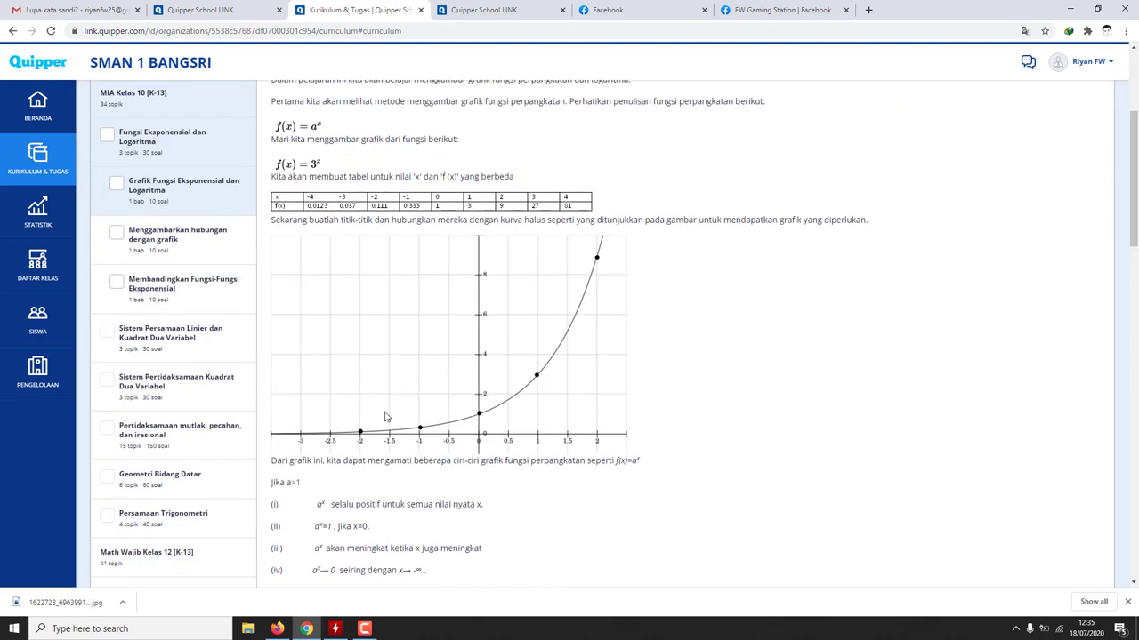
pyautogui.scroll(20, 388, 416)
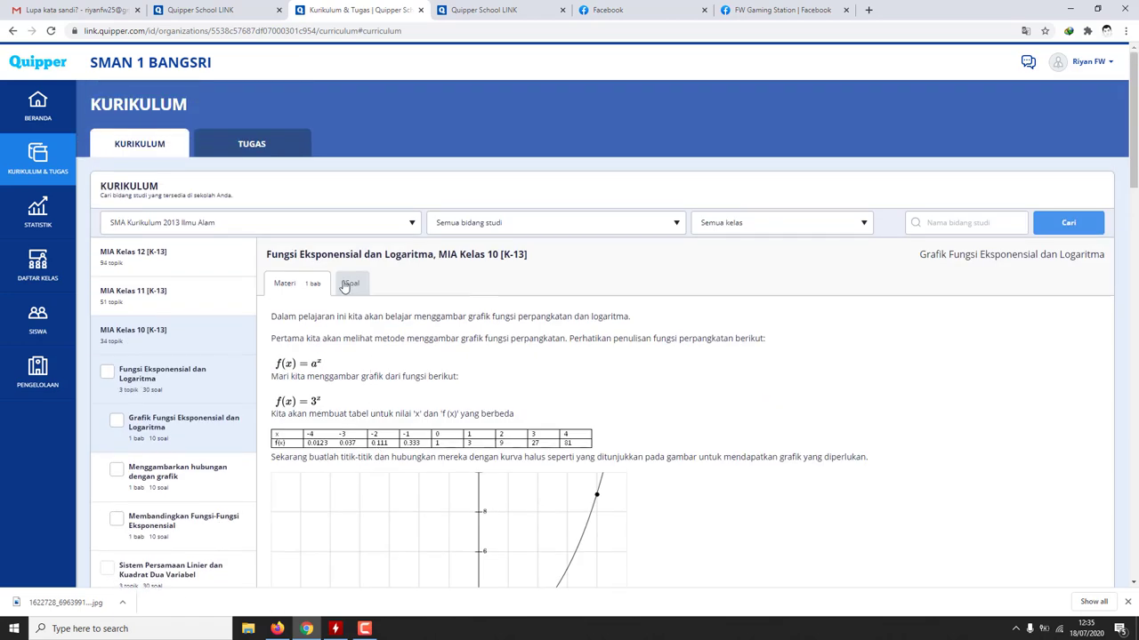
pyautogui.click(351, 285)
pyautogui.scroll(-3, 442, 413)
pyautogui.scroll(-15, 442, 417)
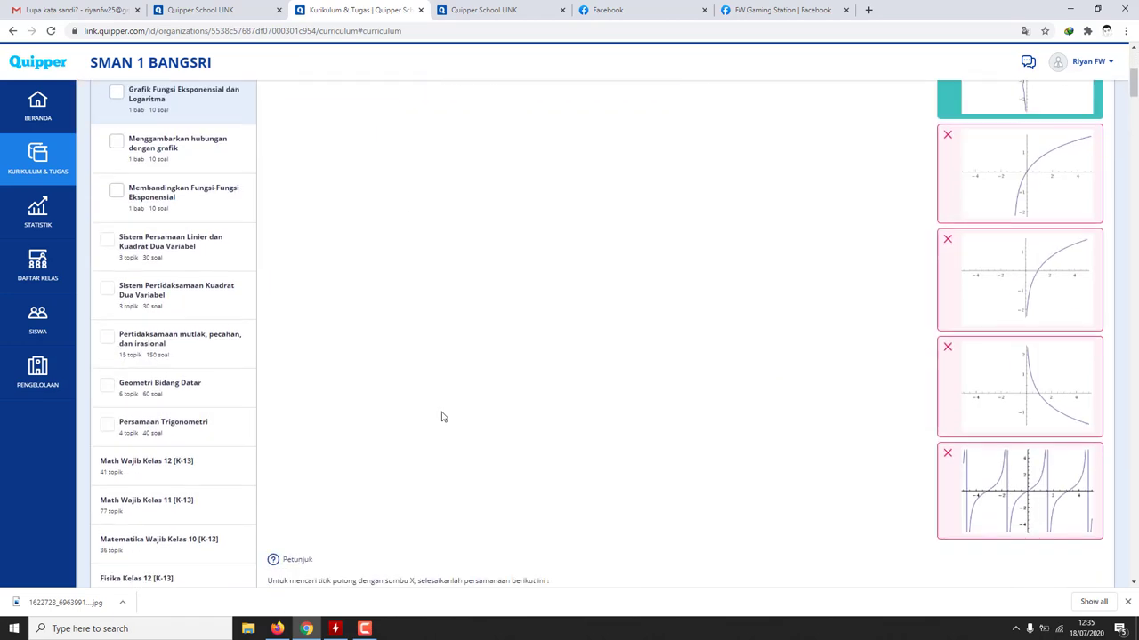
pyautogui.scroll(-20, 442, 417)
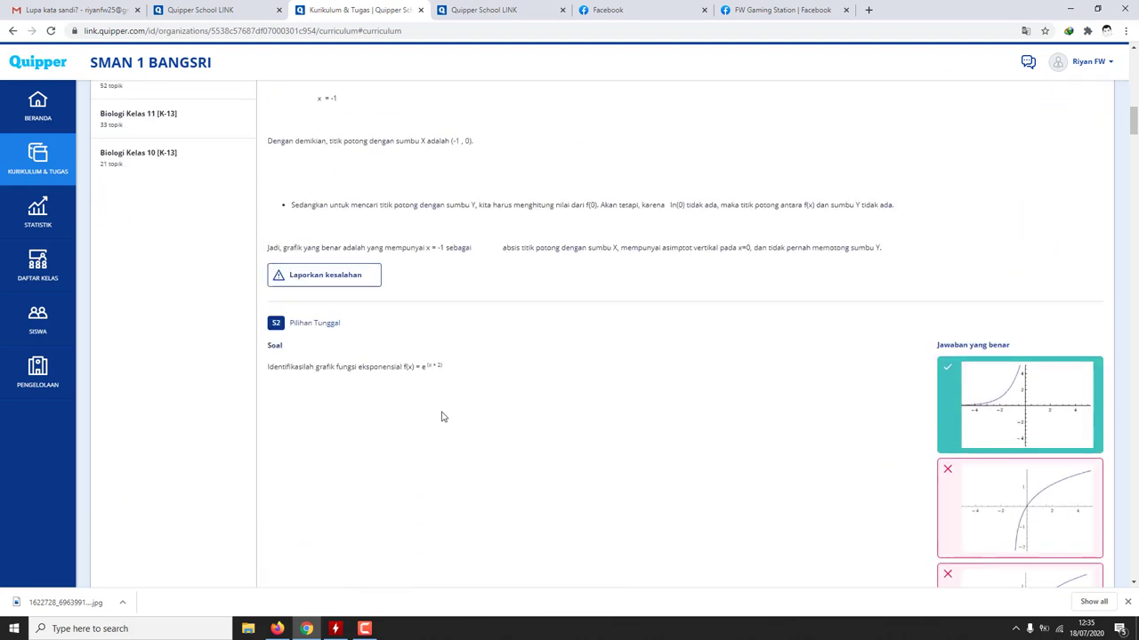
pyautogui.scroll(20, 442, 417)
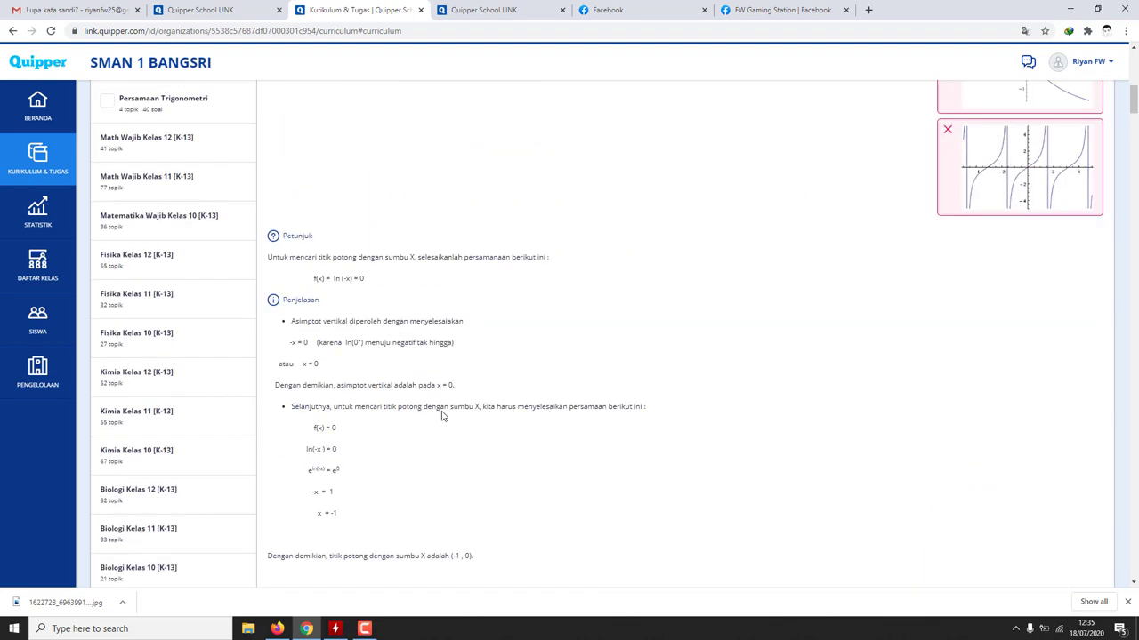
# - Go back over the topic's learning material and add this topic to the assignment
pyautogui.click(290, 293)
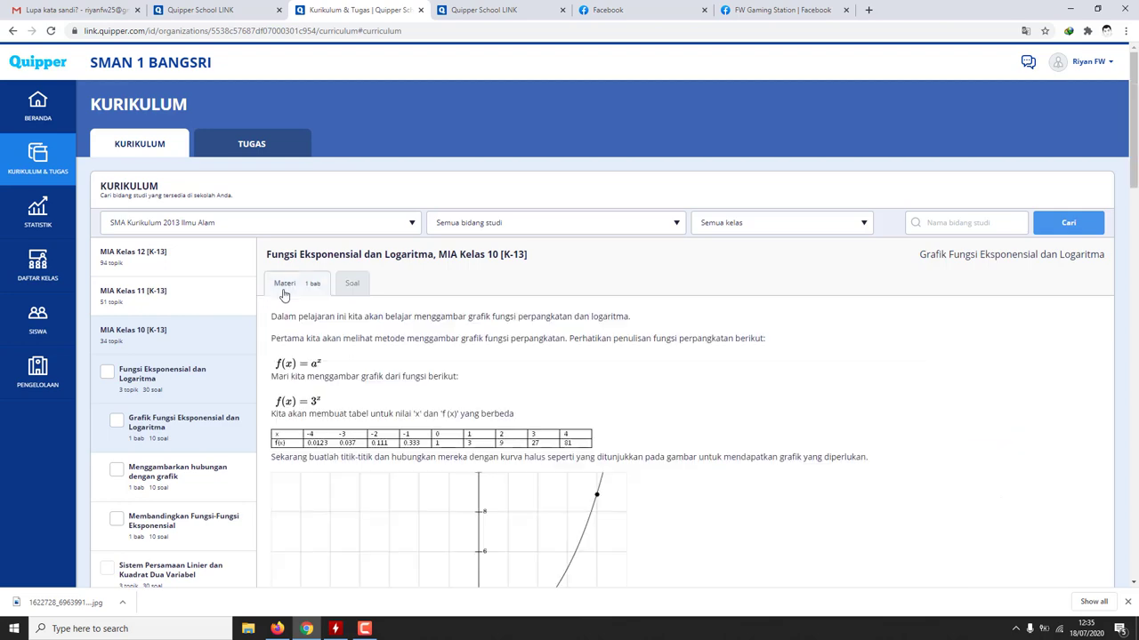
pyautogui.scroll(-2, 322, 329)
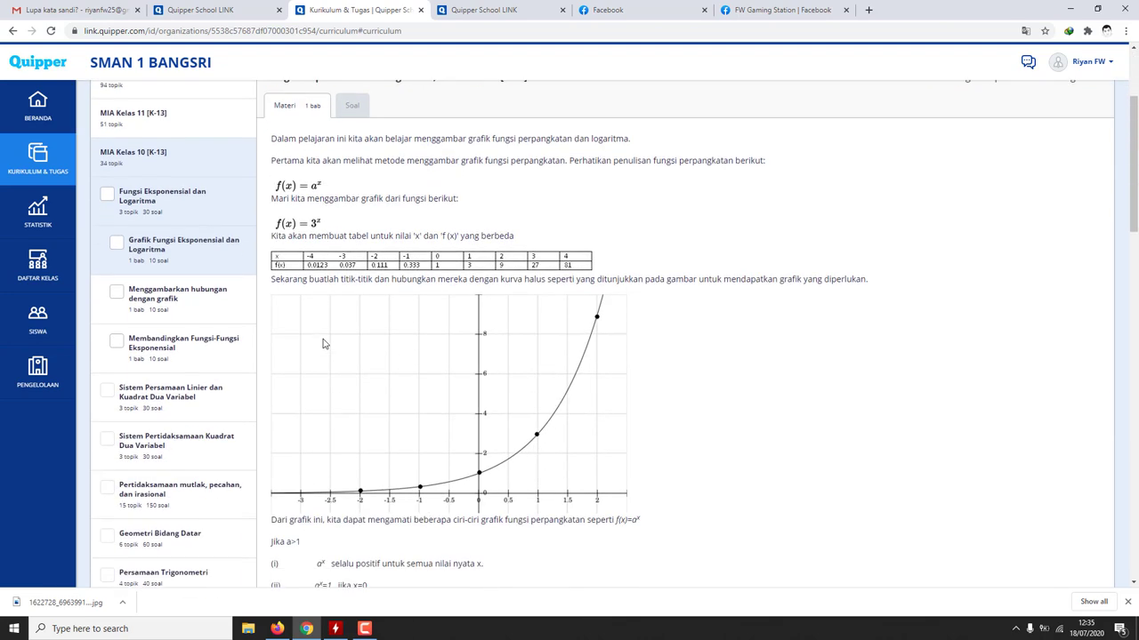
pyautogui.scroll(2, 322, 334)
pyautogui.scroll(-2, 324, 340)
pyautogui.scroll(-4, 323, 341)
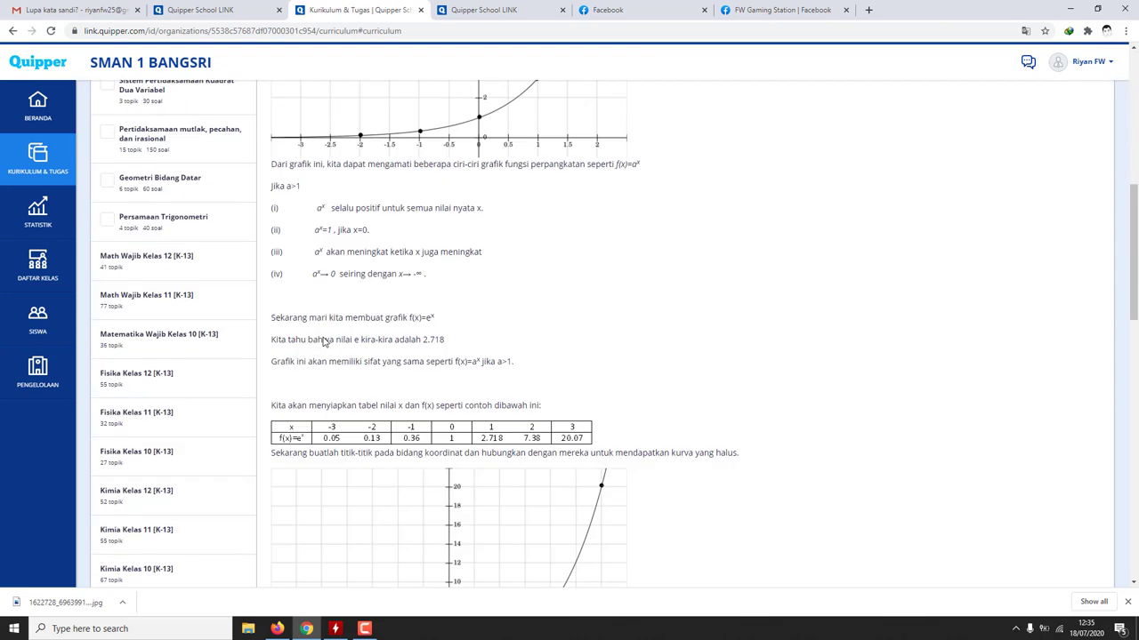
pyautogui.scroll(6, 324, 338)
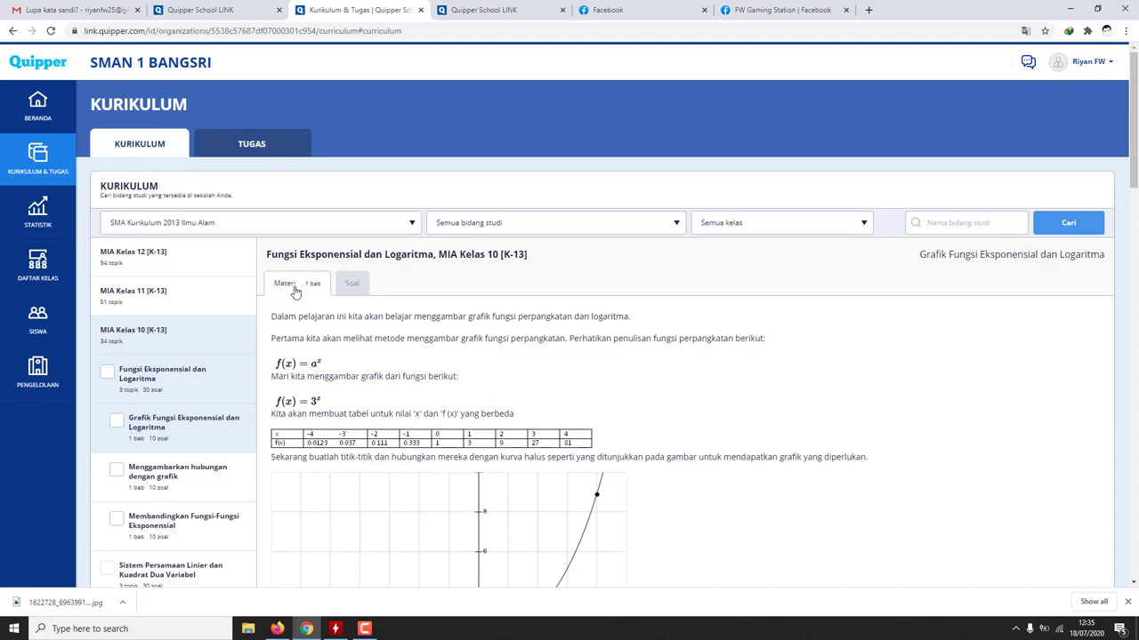
pyautogui.scroll(-10, 400, 409)
pyautogui.scroll(-15, 400, 409)
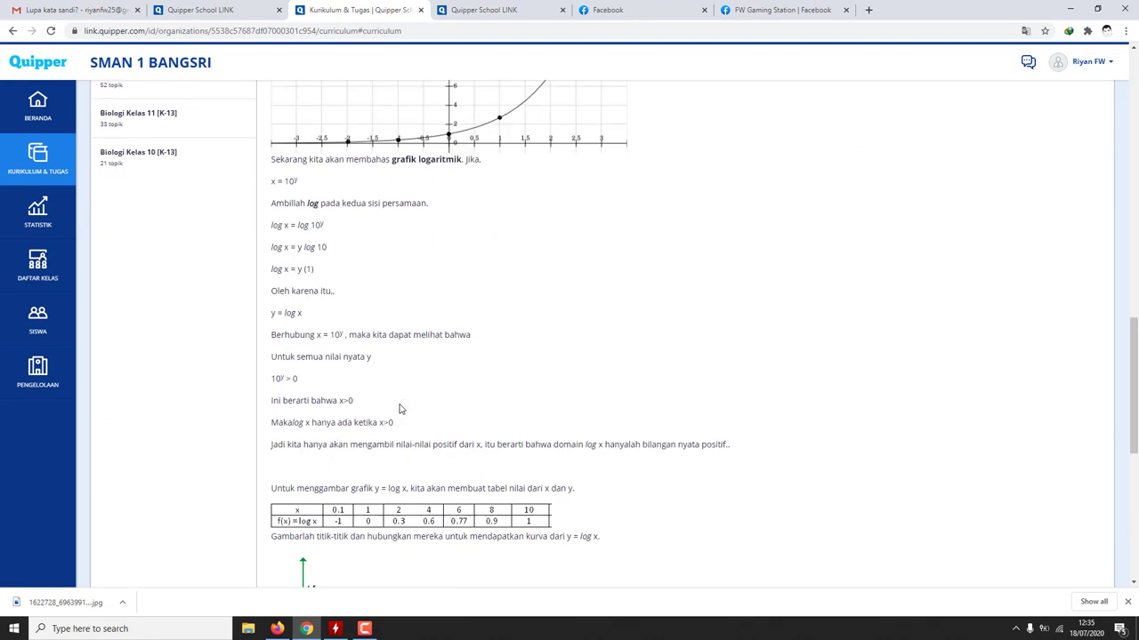
pyautogui.scroll(20, 399, 409)
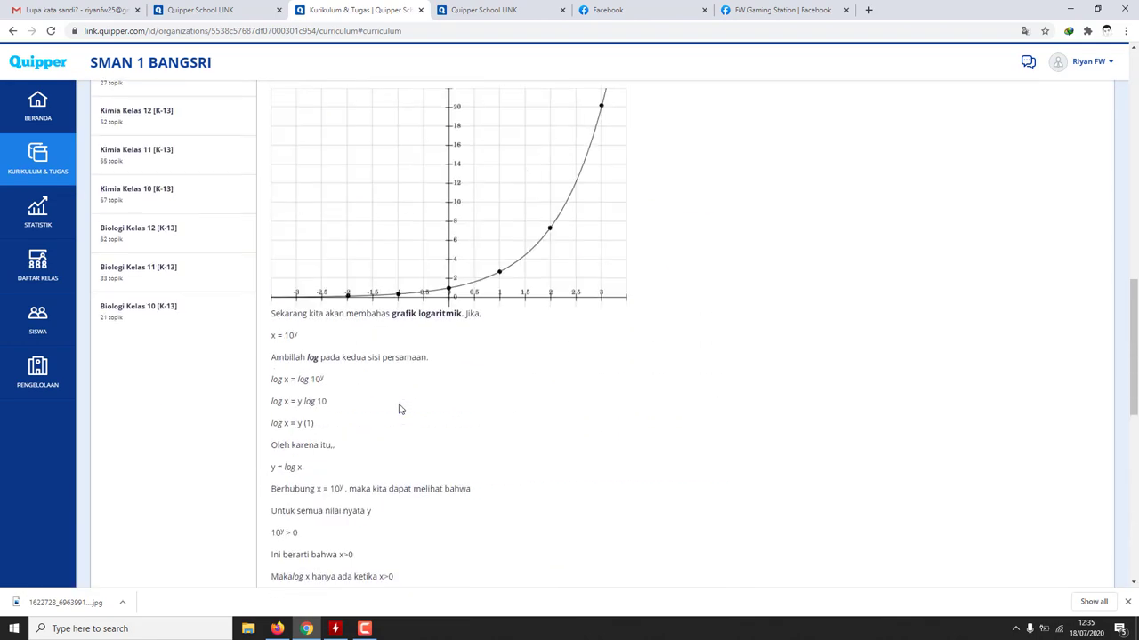
pyautogui.scroll(-20, 399, 409)
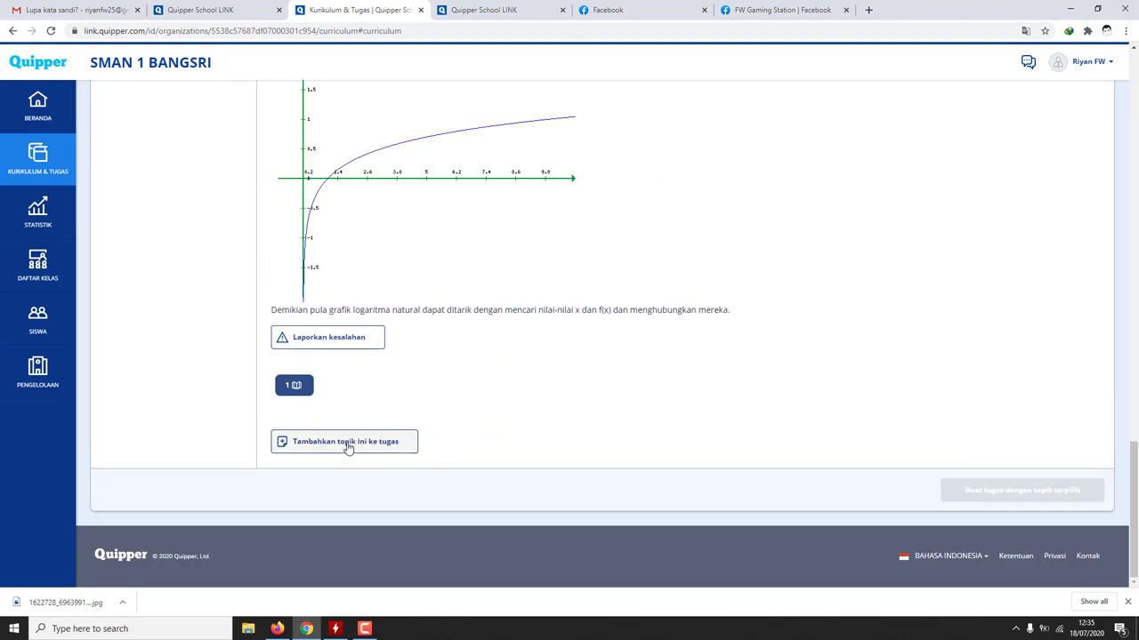
pyautogui.click(347, 446)
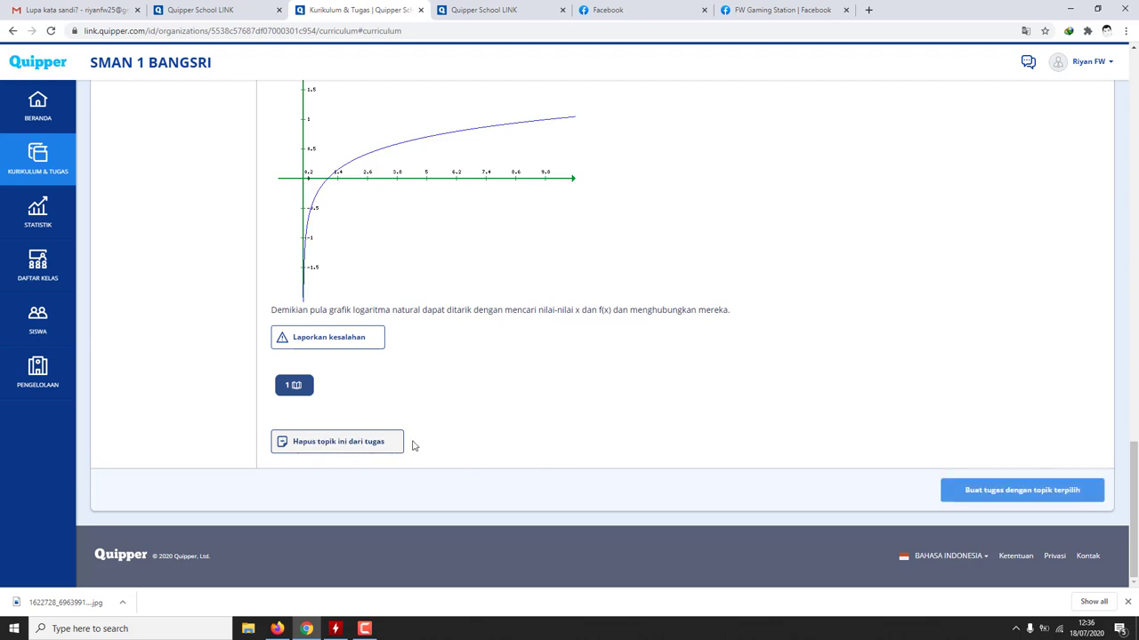
# - Create an assignment from the selected topic, address it to the class X IPA 1 MATEMATIKA WAJIB and view the duration options
pyautogui.click(1003, 495)
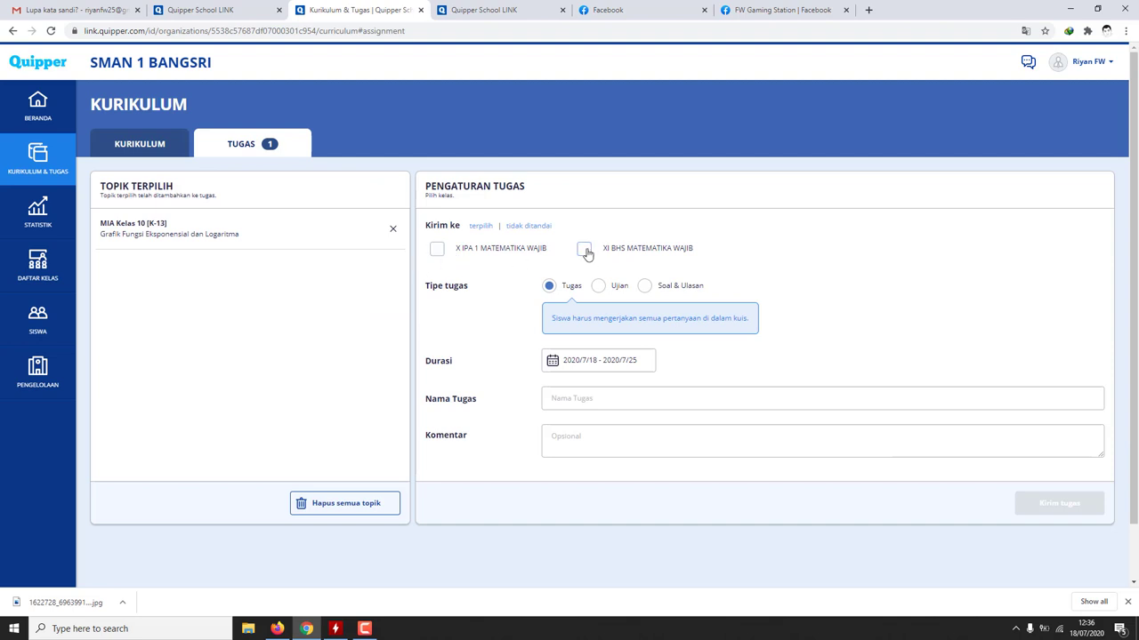
pyautogui.click(437, 254)
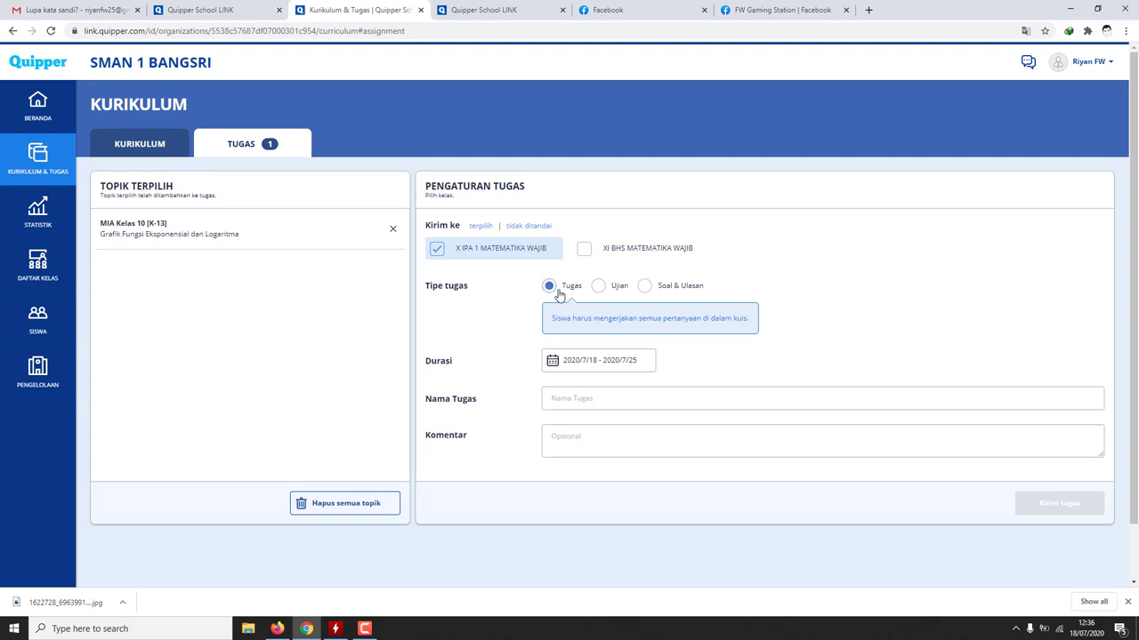
pyautogui.click(617, 361)
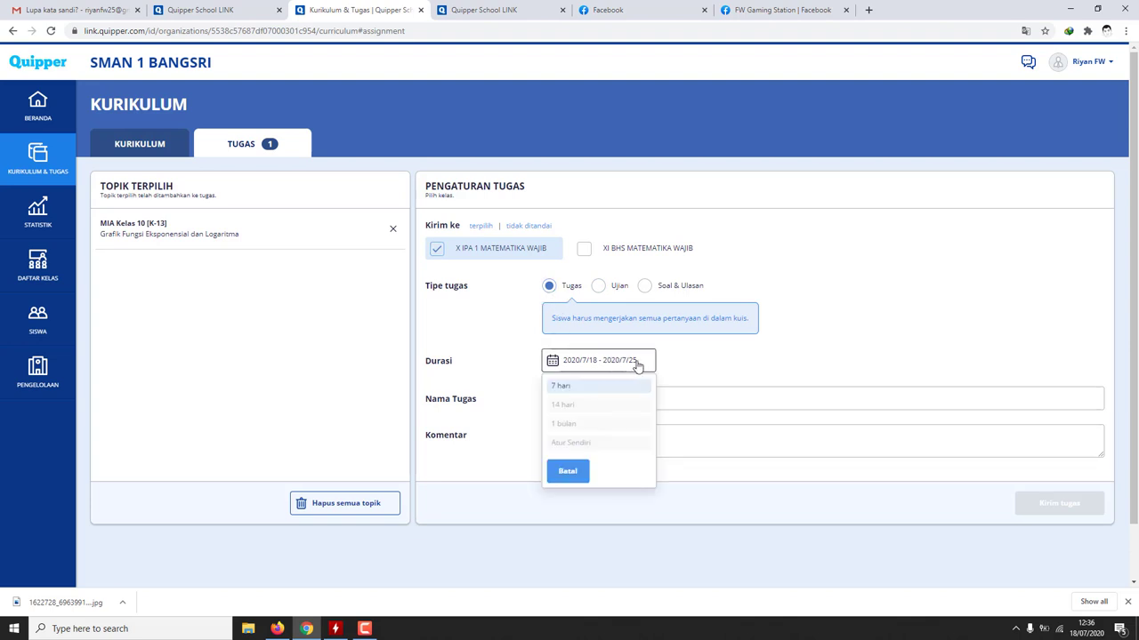
pyautogui.click(678, 360)
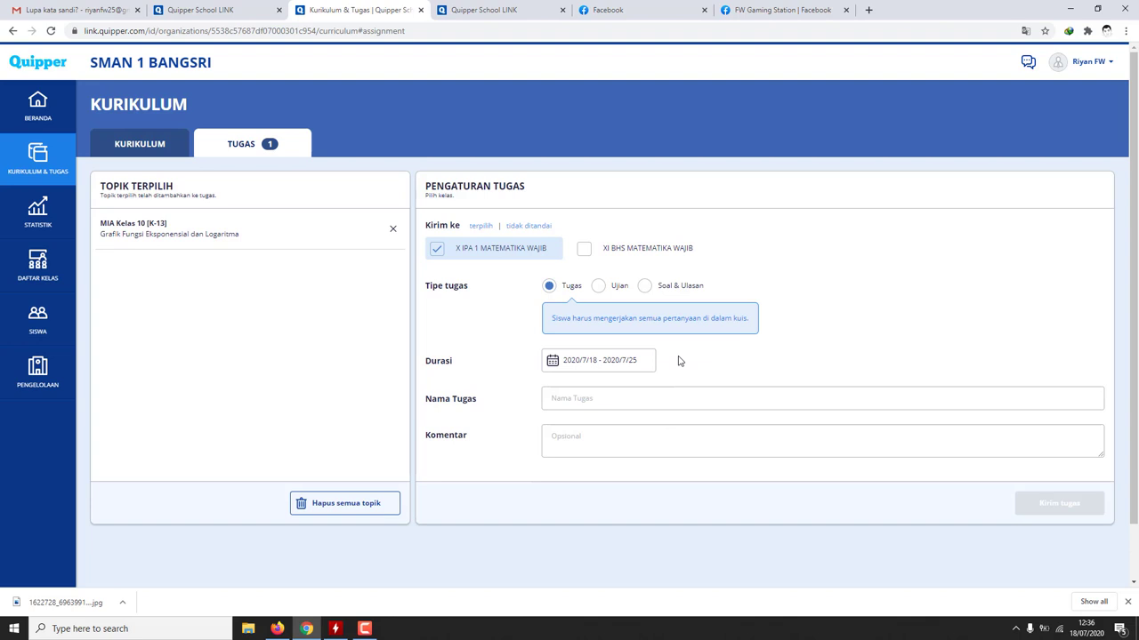
# - Name the assignment coba, send it and go to the dashboard
pyautogui.click(577, 404)
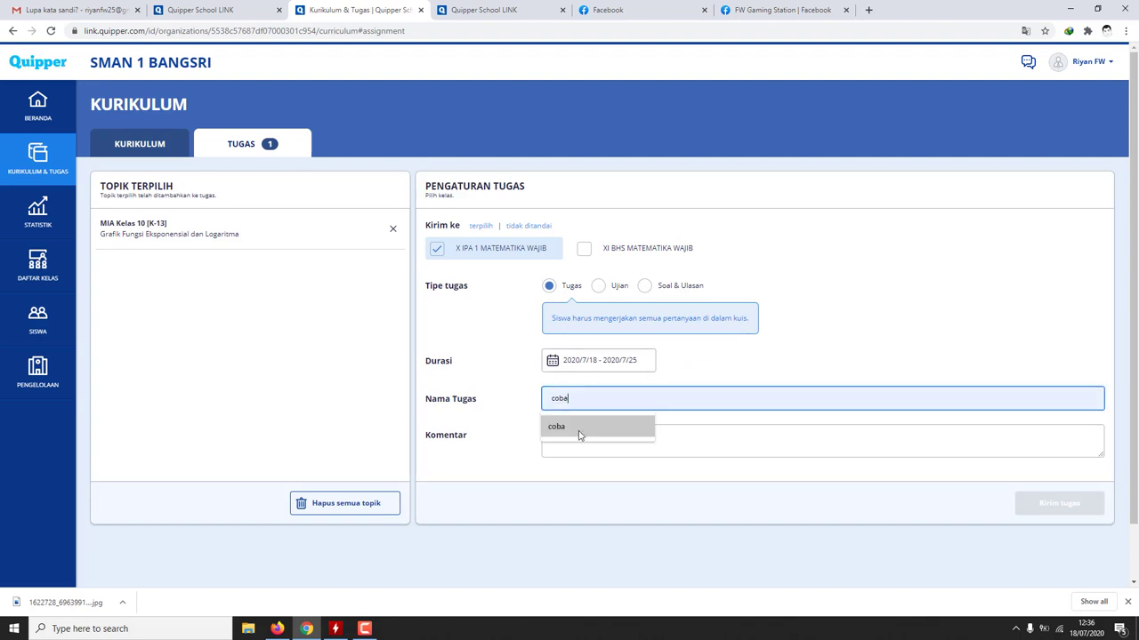
pyautogui.click(578, 435)
pyautogui.click(589, 445)
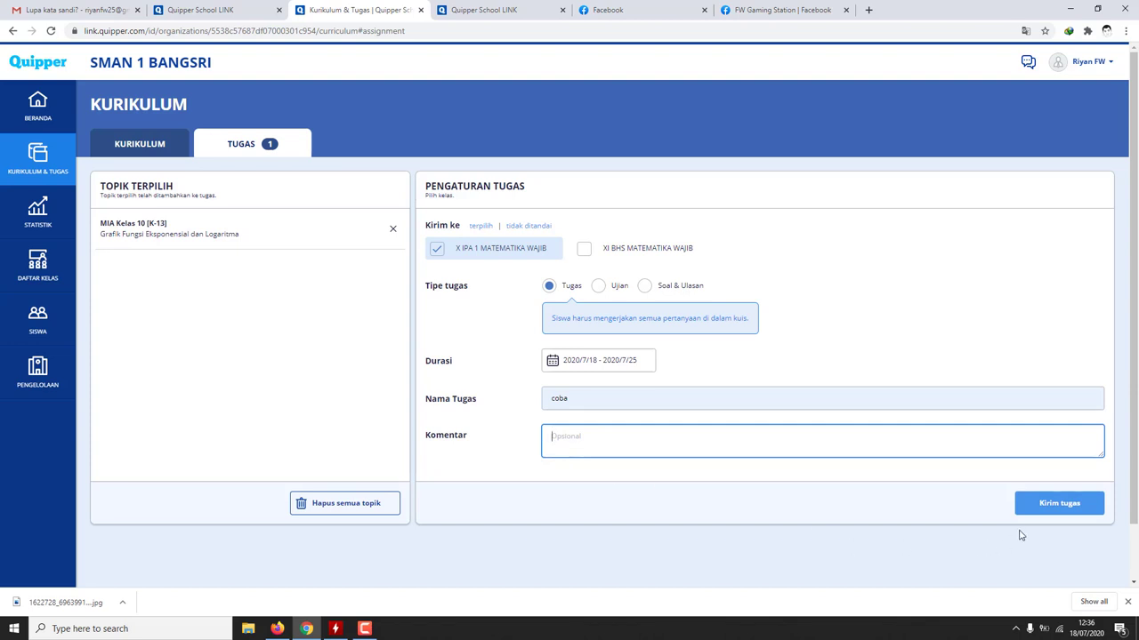
pyautogui.click(1057, 504)
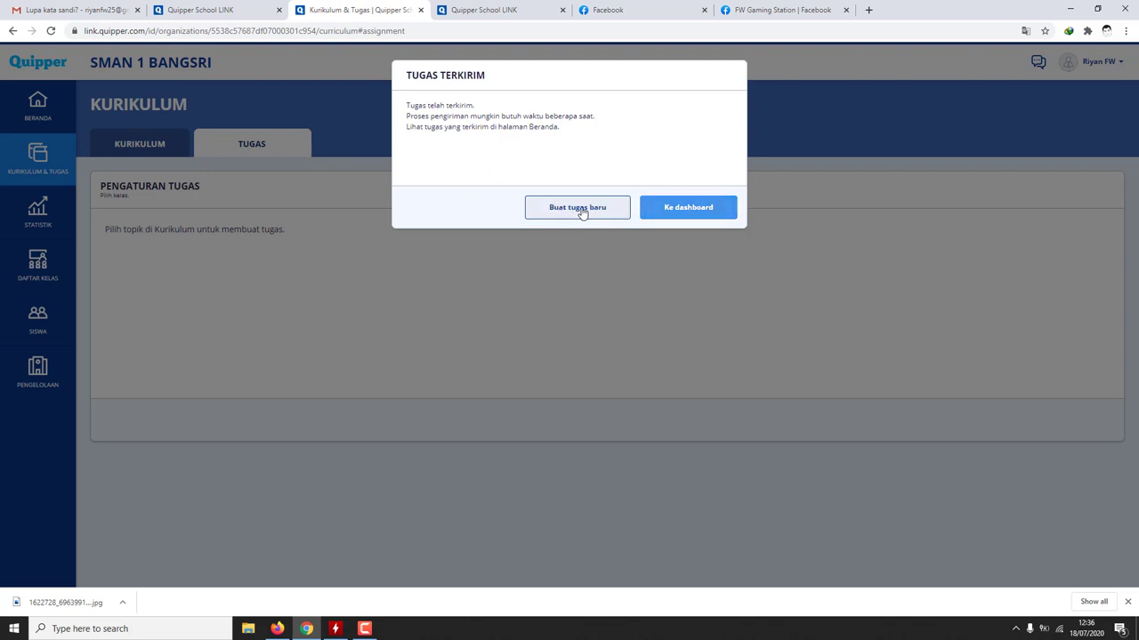
pyautogui.click(692, 215)
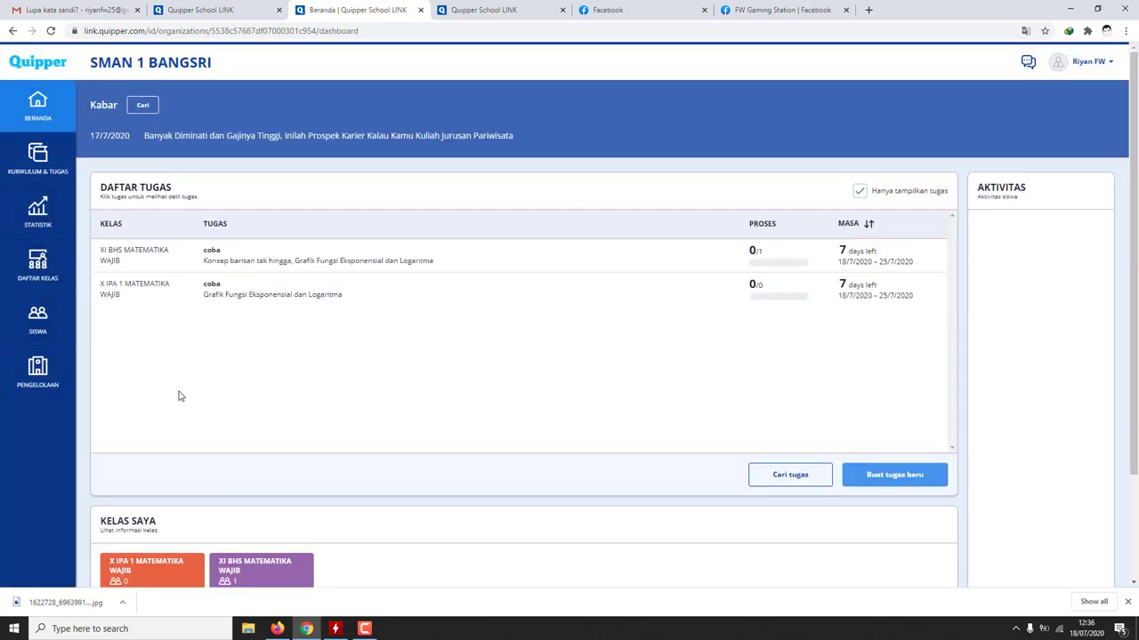
# - From the dashboard's assignment list, open the coba assignment for X IPA 1 MATEMATIKA WAJIB and view its submission status and settings
pyautogui.click(211, 256)
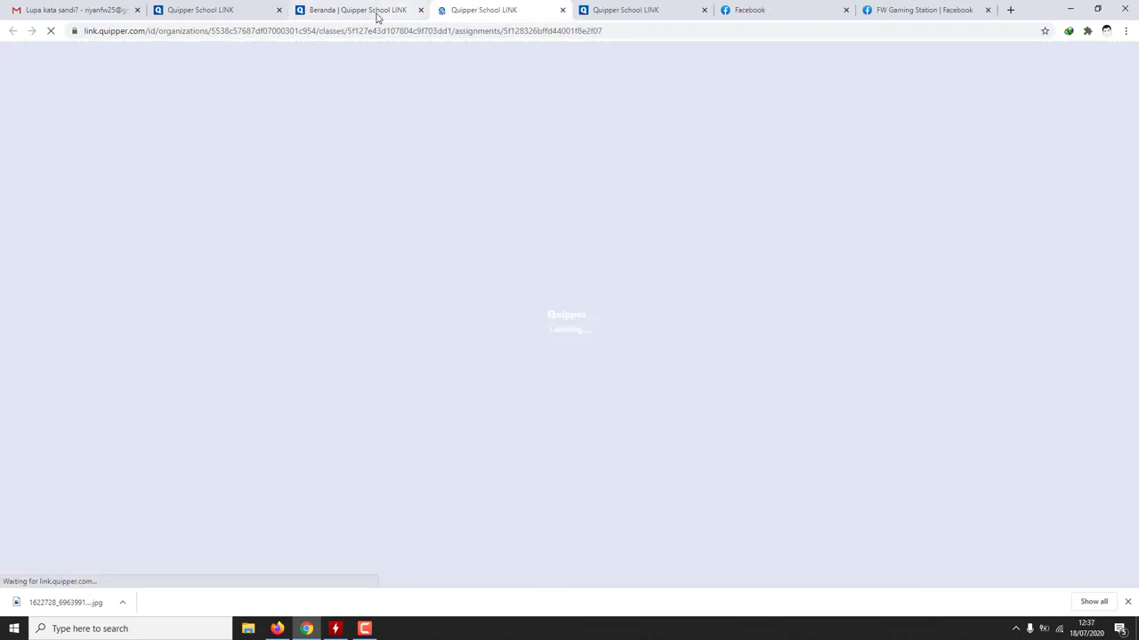
pyautogui.click(376, 16)
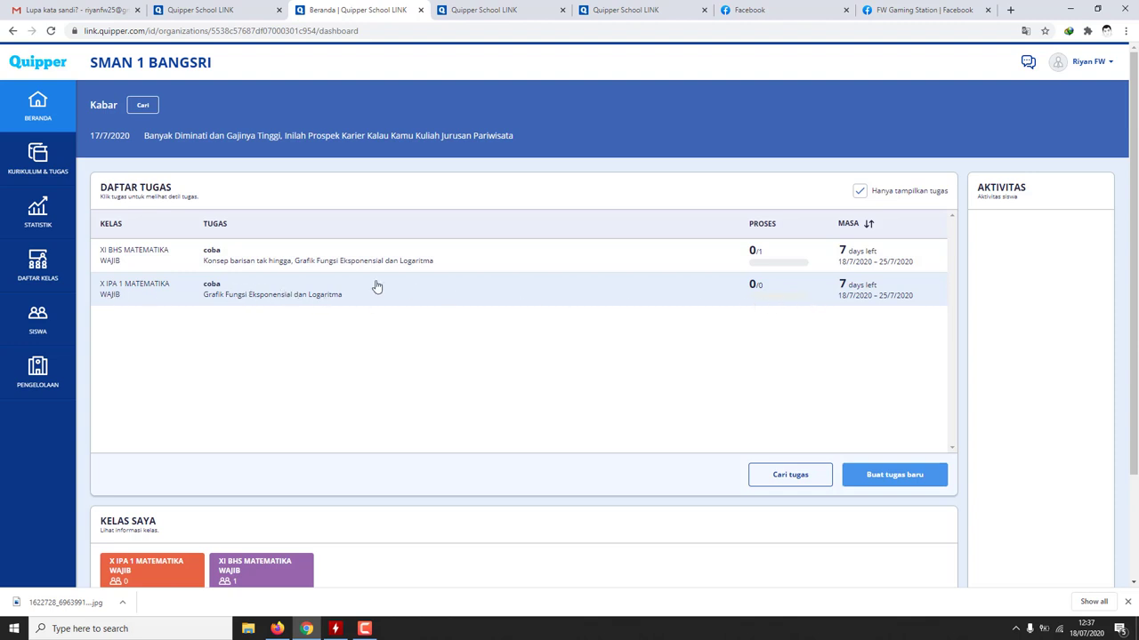
pyautogui.click(316, 297)
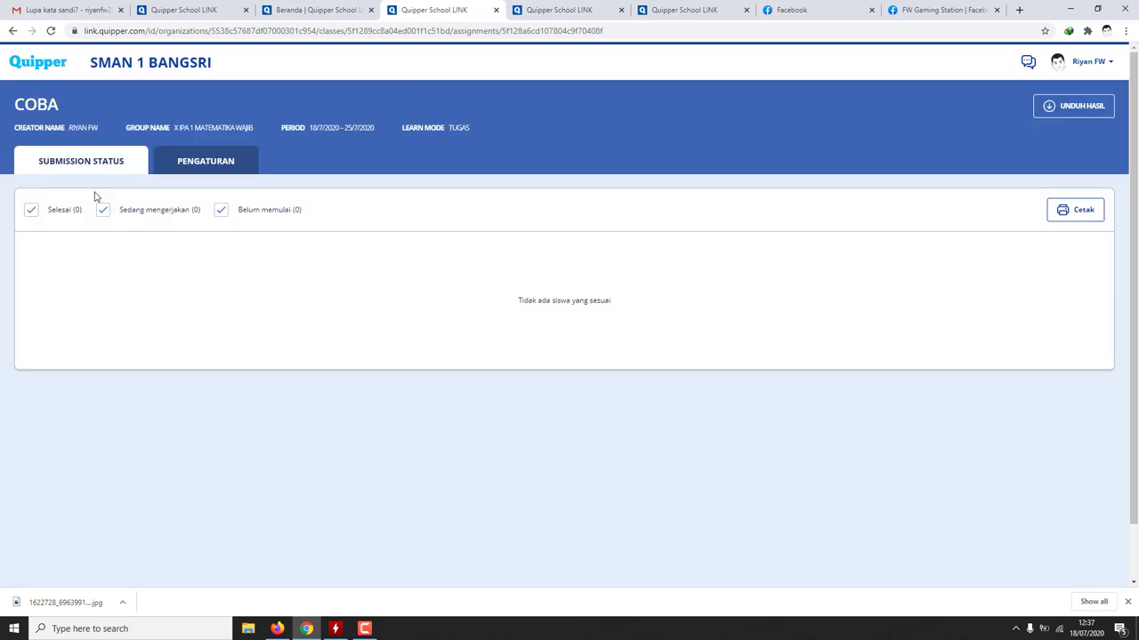
pyautogui.click(199, 167)
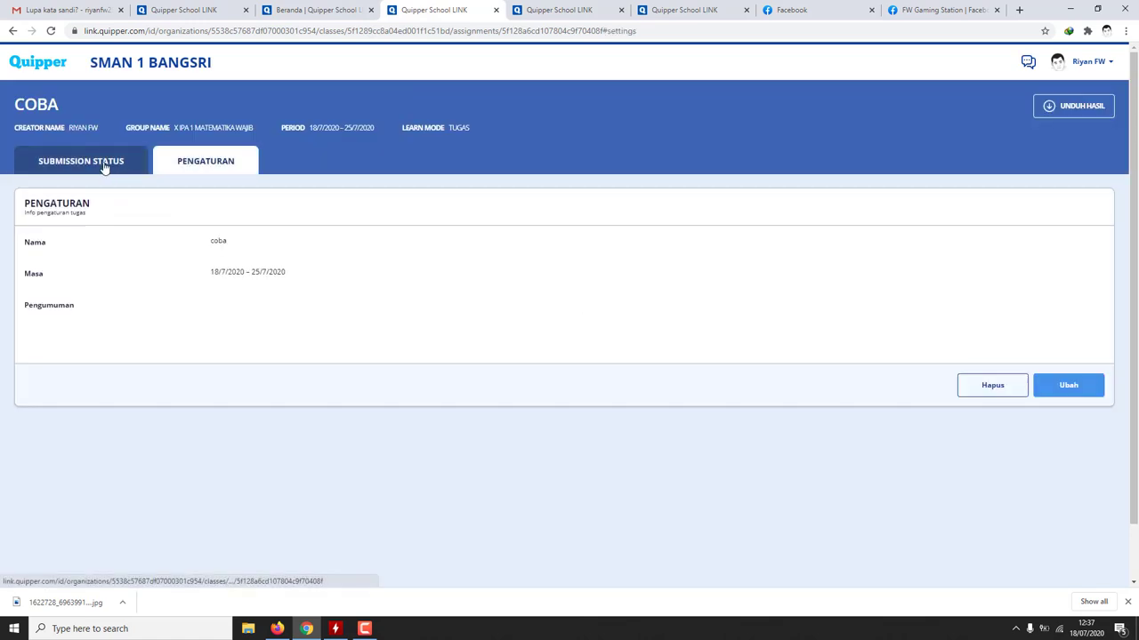
pyautogui.click(105, 169)
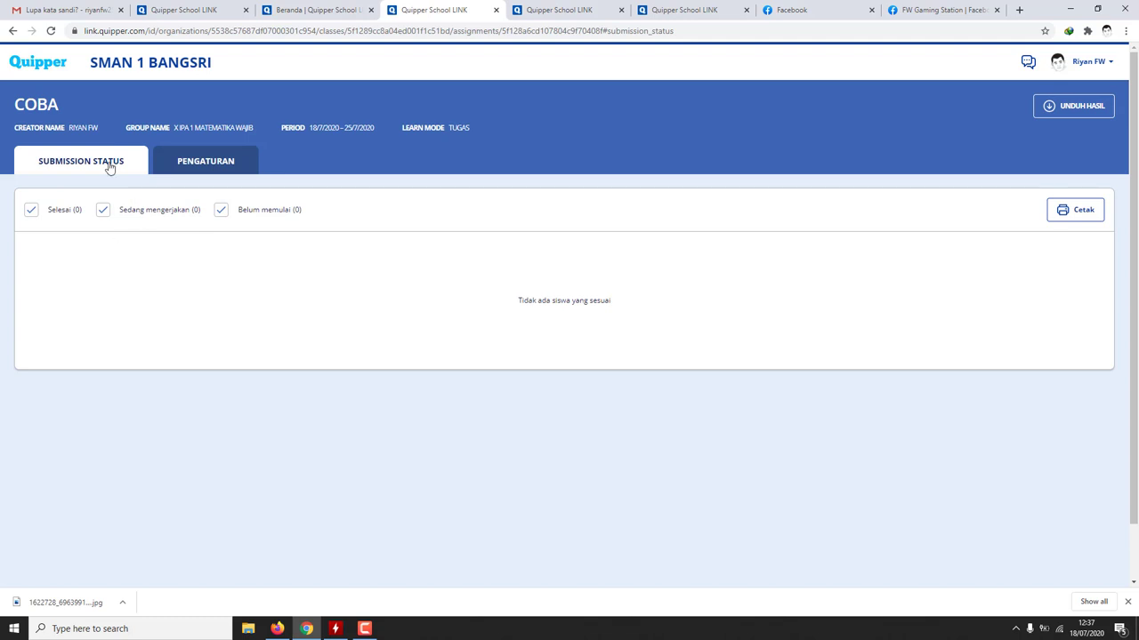
pyautogui.click(218, 165)
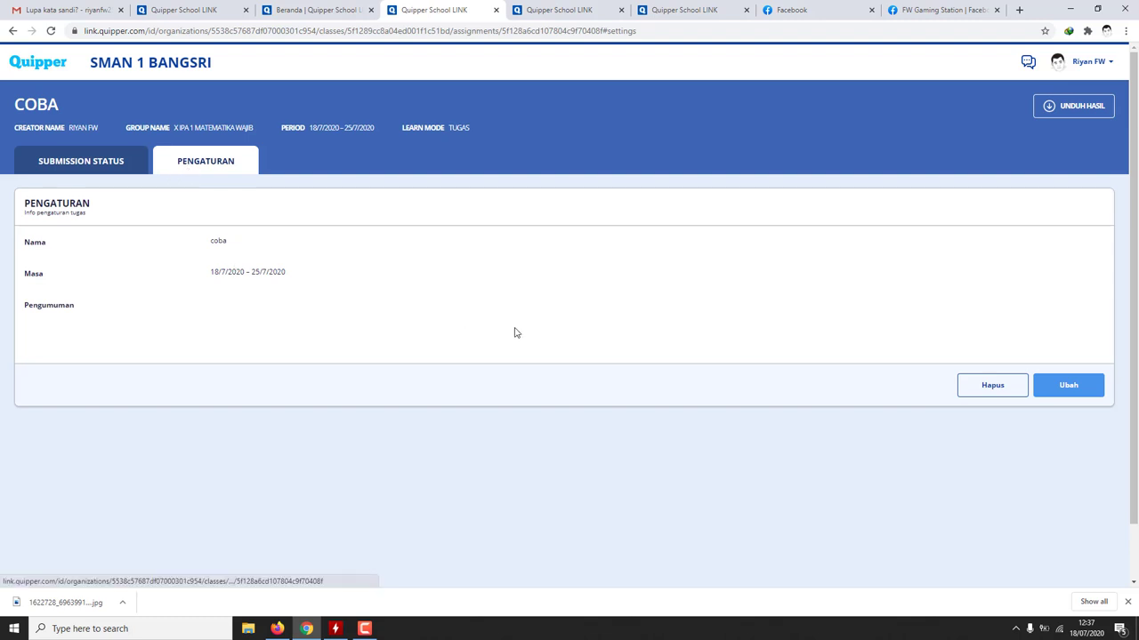
# - Open the assignment's settings for editing, view the name field and period options, and cancel the edit
pyautogui.click(1072, 390)
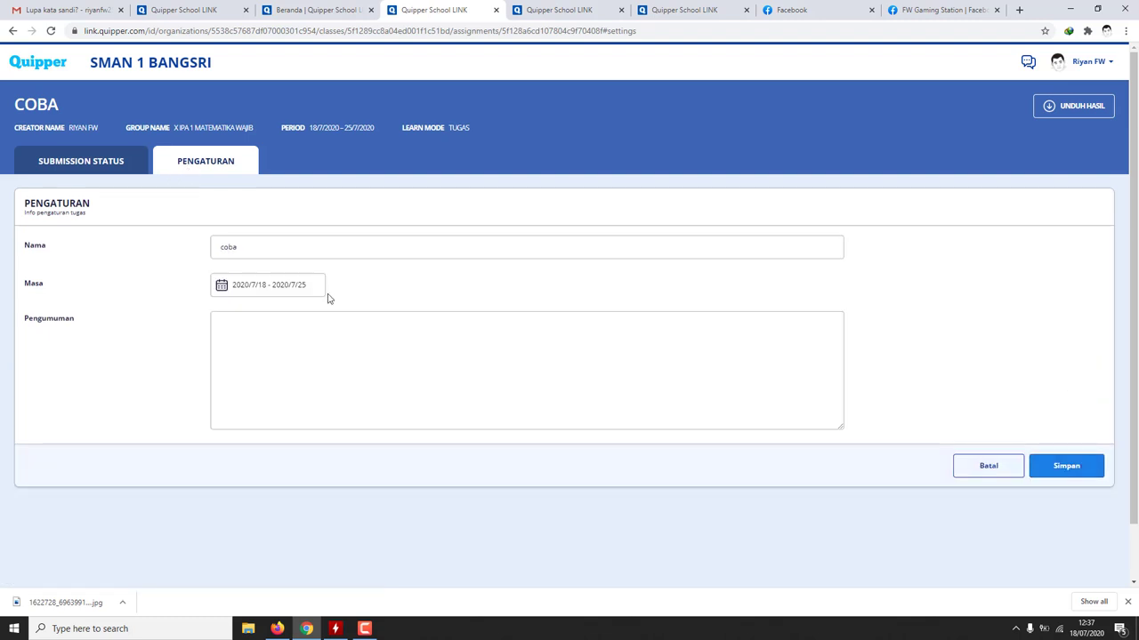
pyautogui.click(242, 248)
pyautogui.click(285, 284)
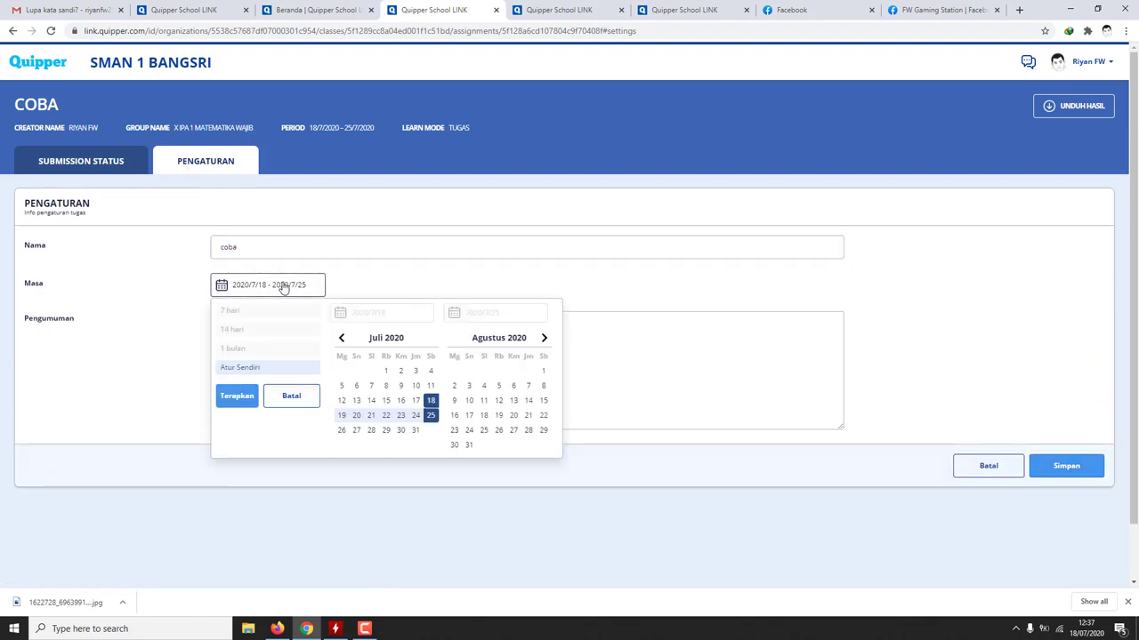
pyautogui.click(546, 269)
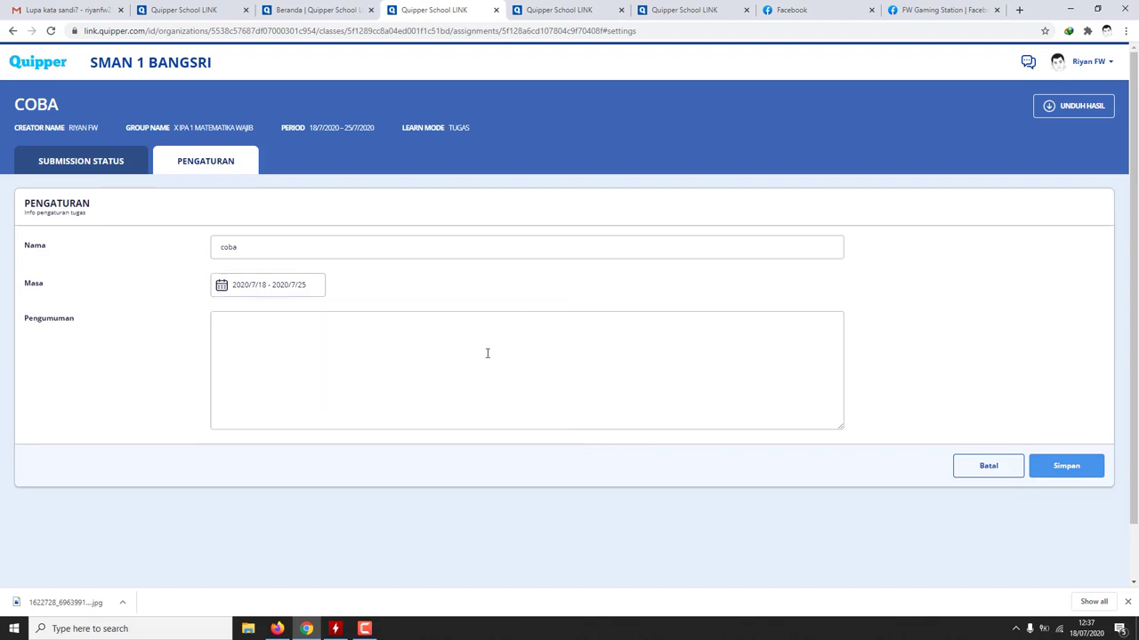
pyautogui.click(984, 470)
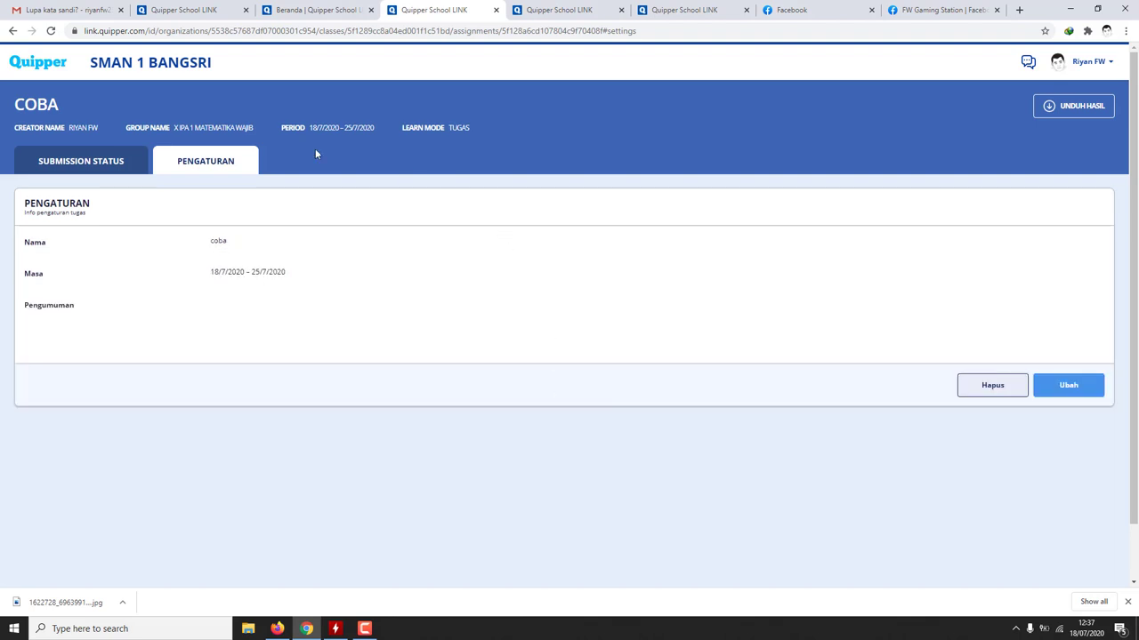
# - View the submission status again, return to the dashboard, check the class list and open the curriculum and assignments area
pyautogui.click(70, 162)
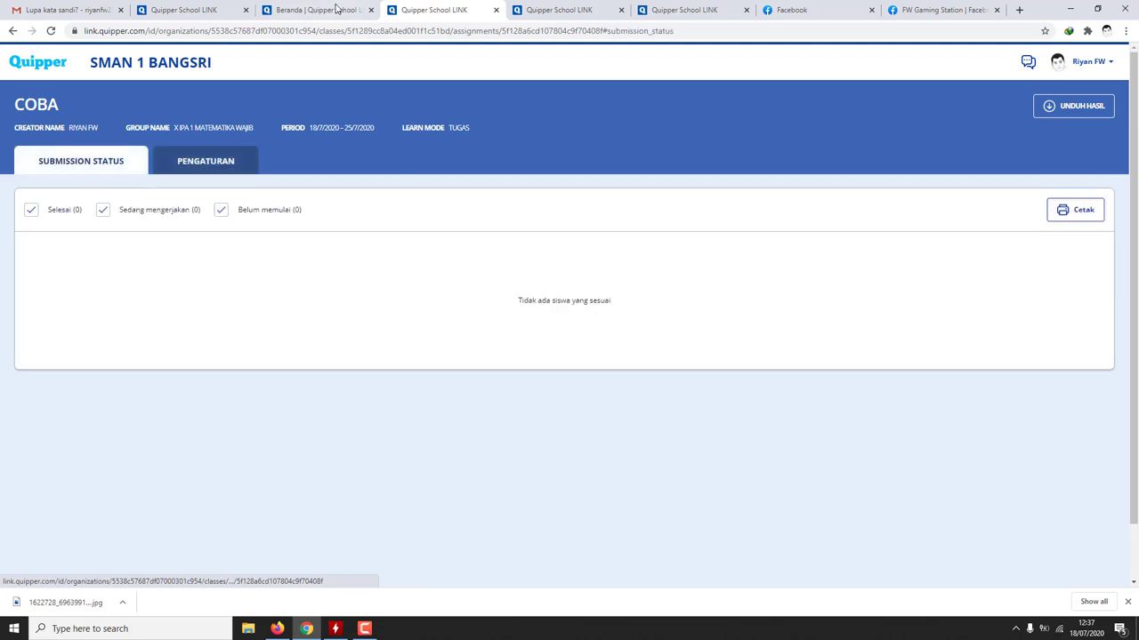
pyautogui.click(336, 10)
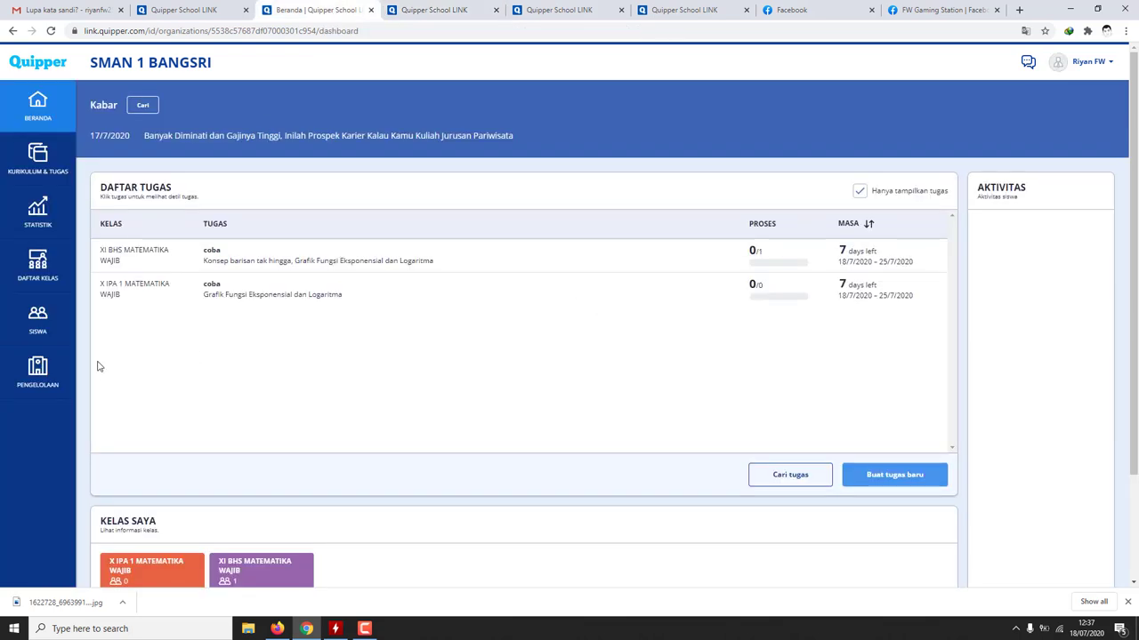
pyautogui.click(36, 233)
pyautogui.click(38, 107)
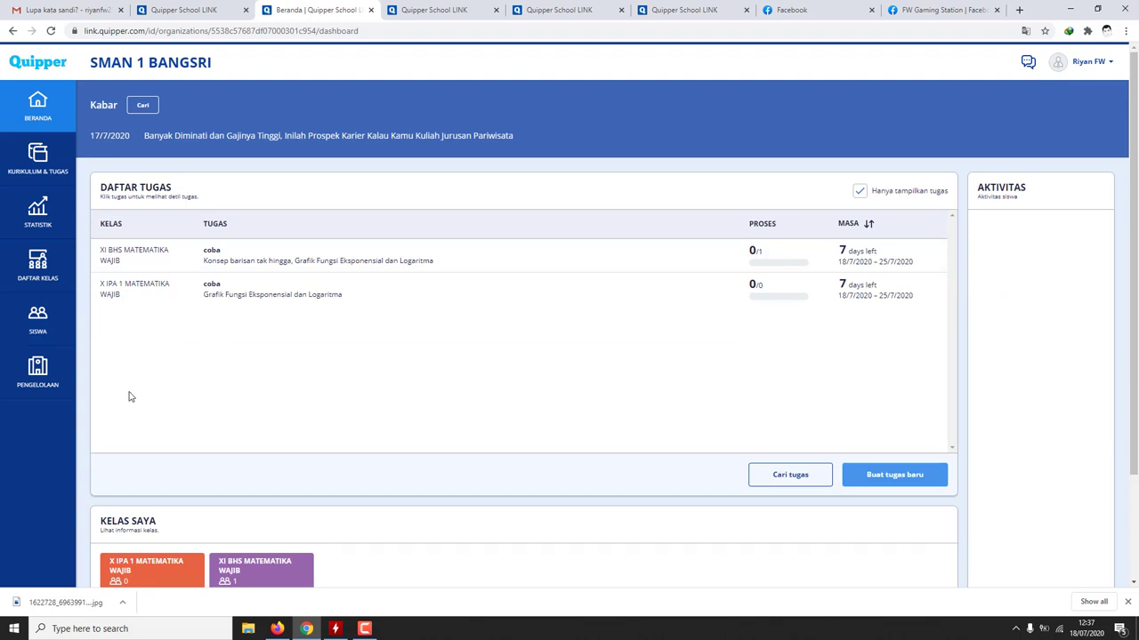
pyautogui.click(37, 263)
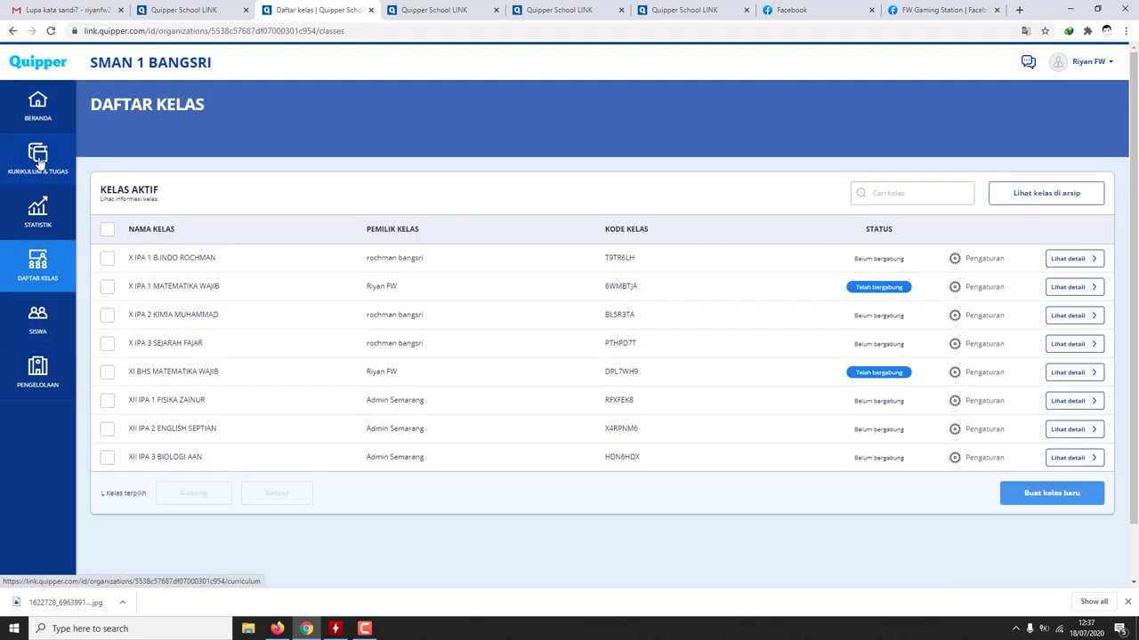
pyautogui.click(38, 163)
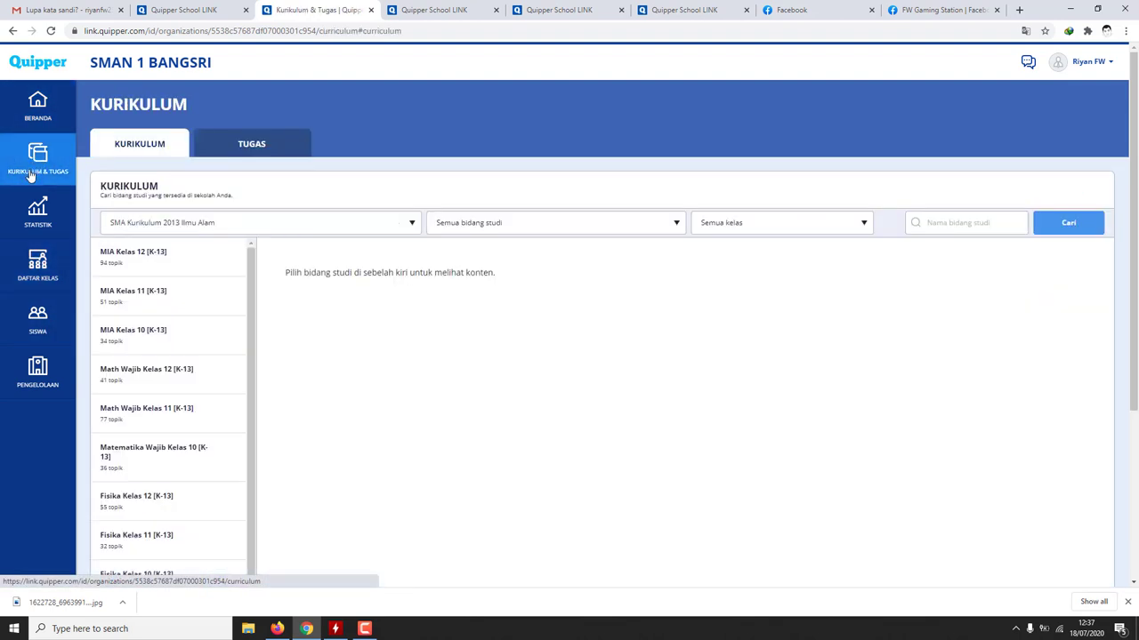